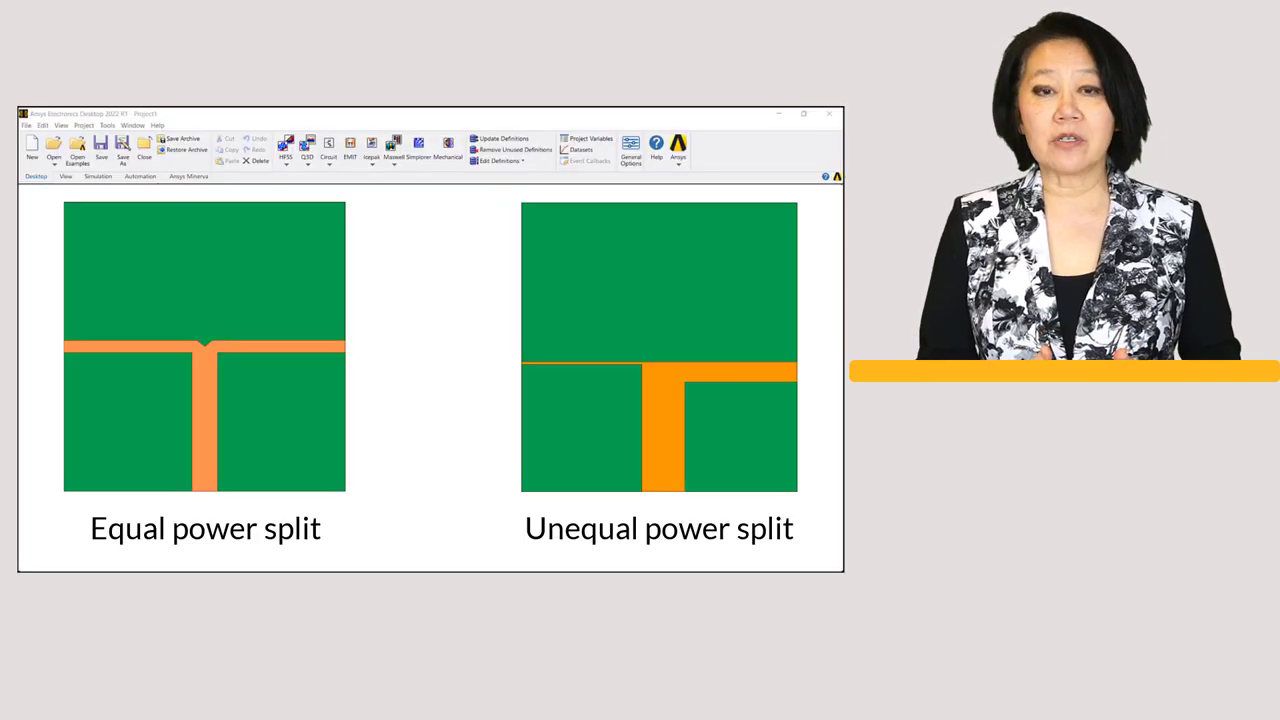
Step: Open the T junction project so its microstrip model appears in the HFSS 3D Modeler
click(286, 163)
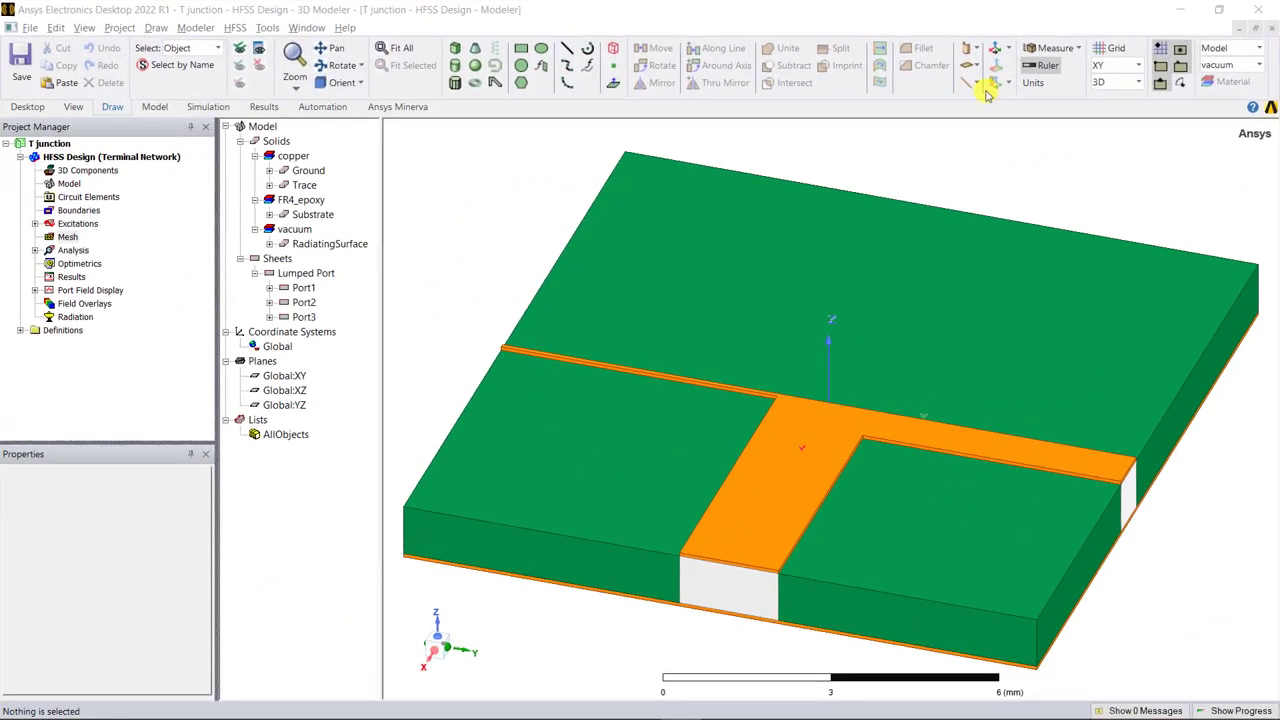
click(1033, 83)
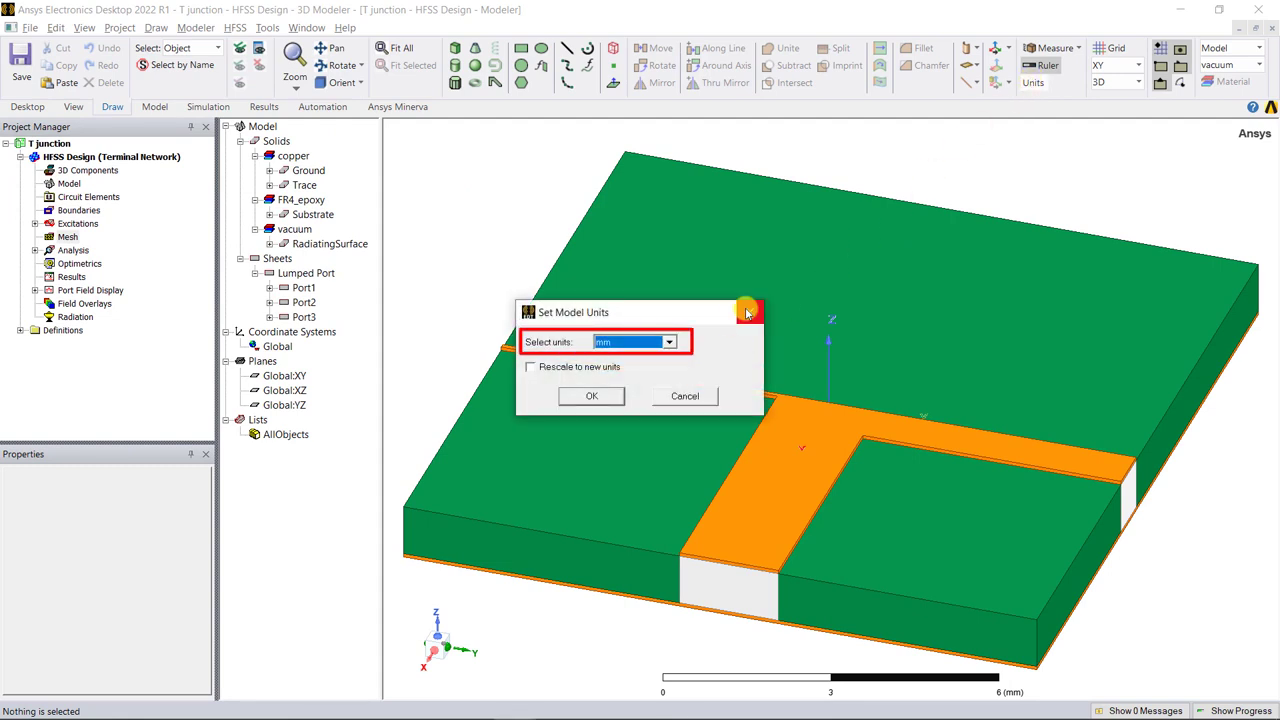
click(748, 312)
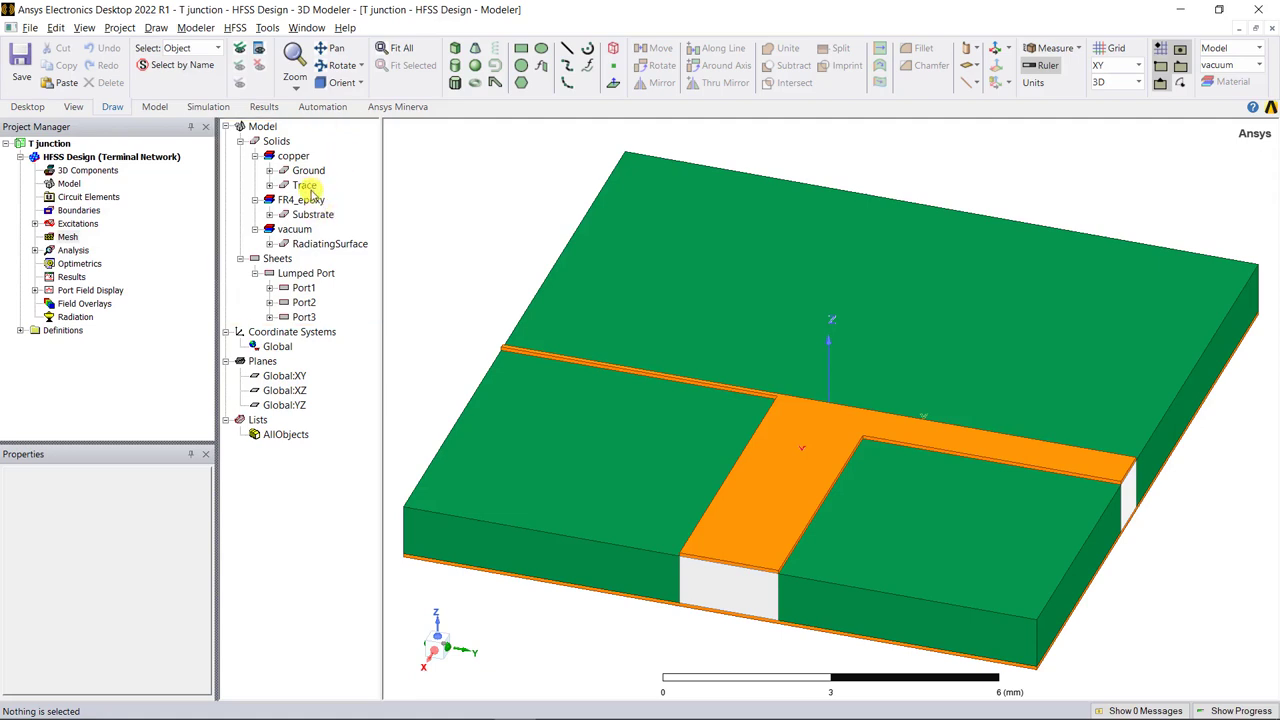
click(307, 188)
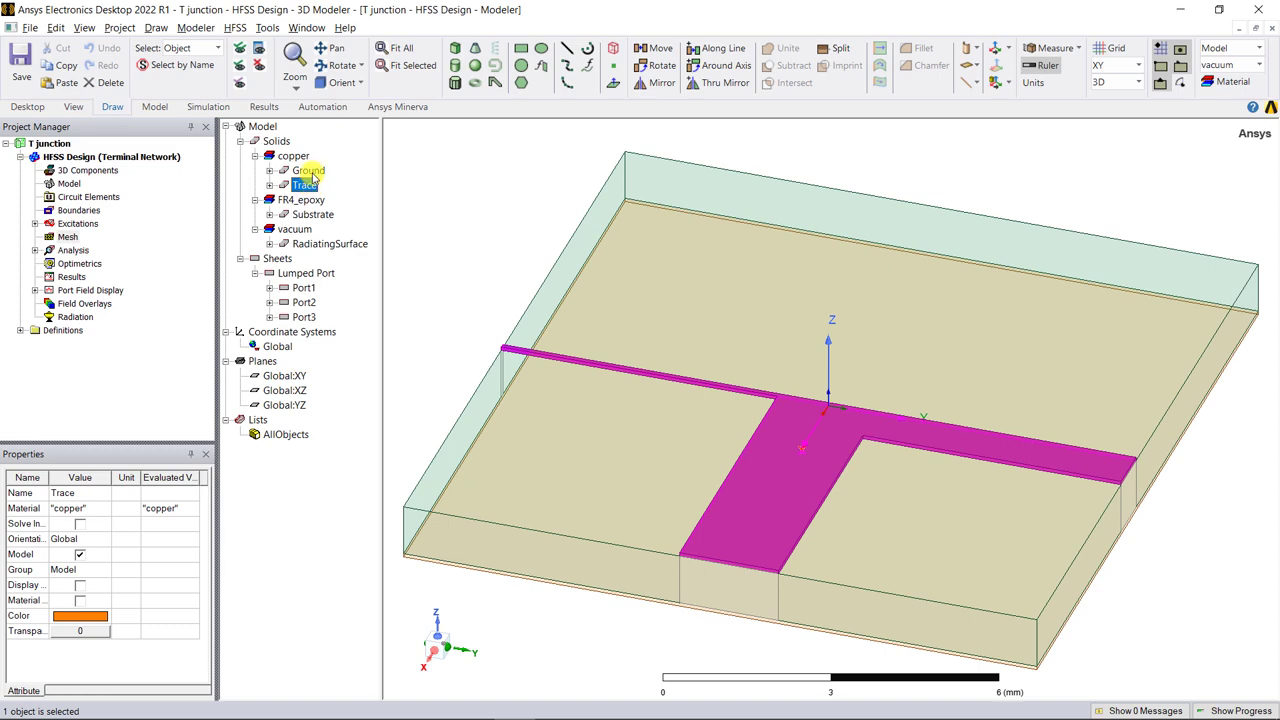
click(312, 174)
click(415, 207)
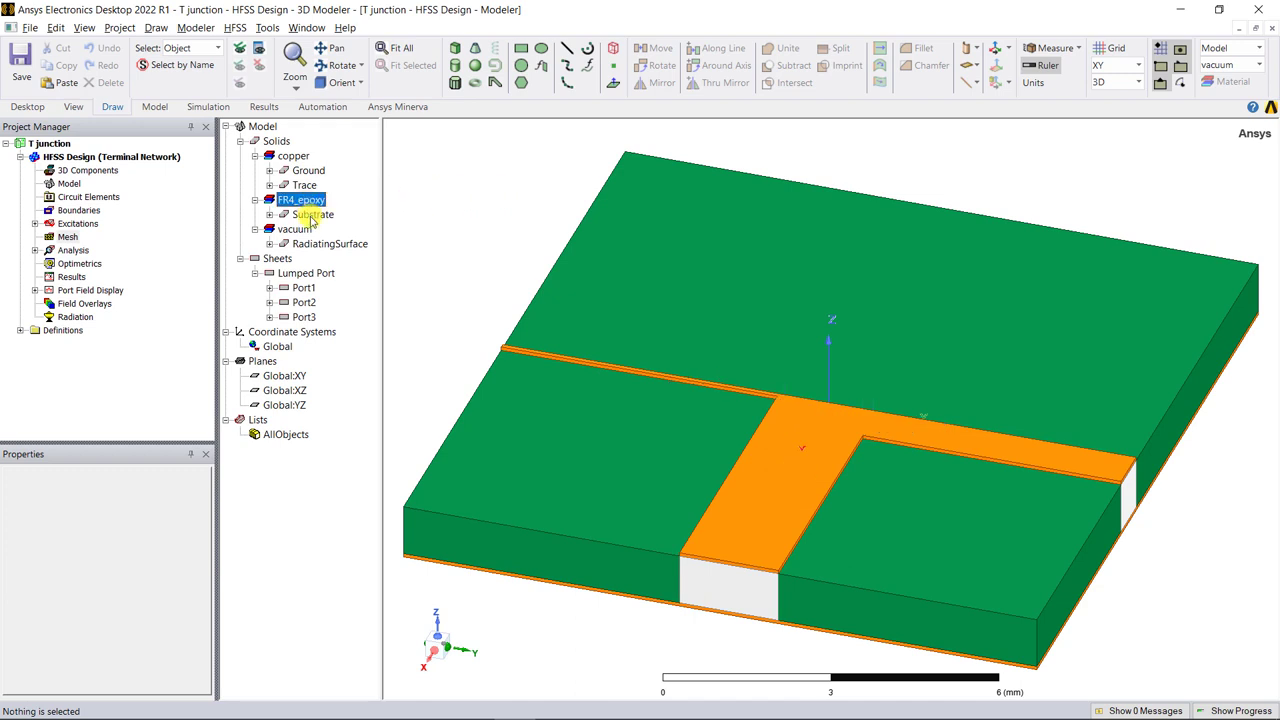
click(311, 216)
click(326, 244)
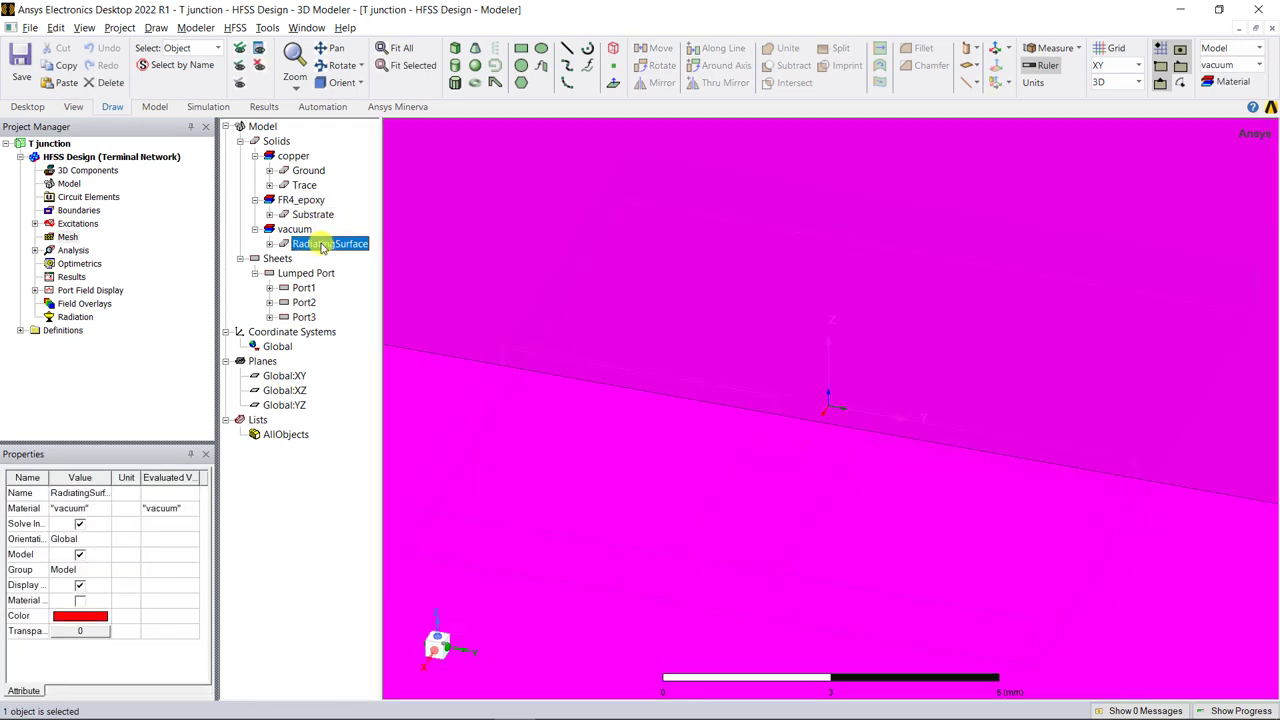
click(473, 230)
key(ctrl+d)
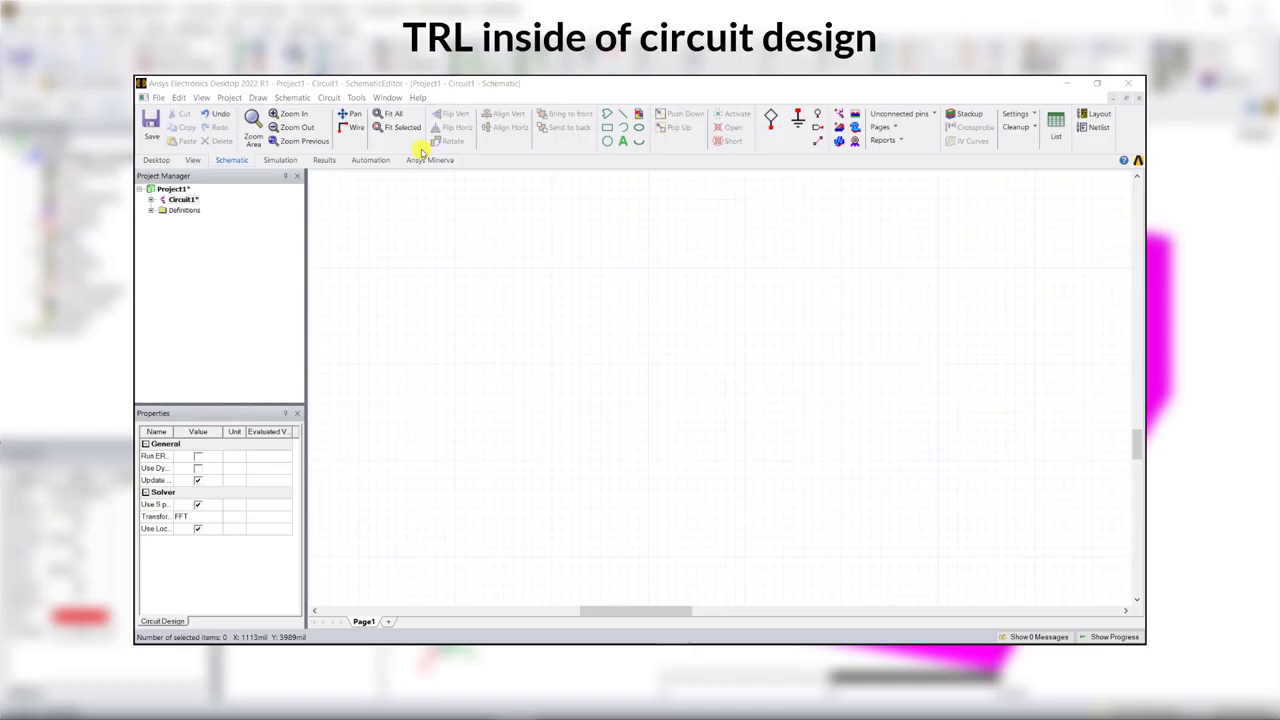
Step: Launch the Circuit TRL single microstrip calculator and define a new substrate
click(329, 97)
mouse_move(477, 383)
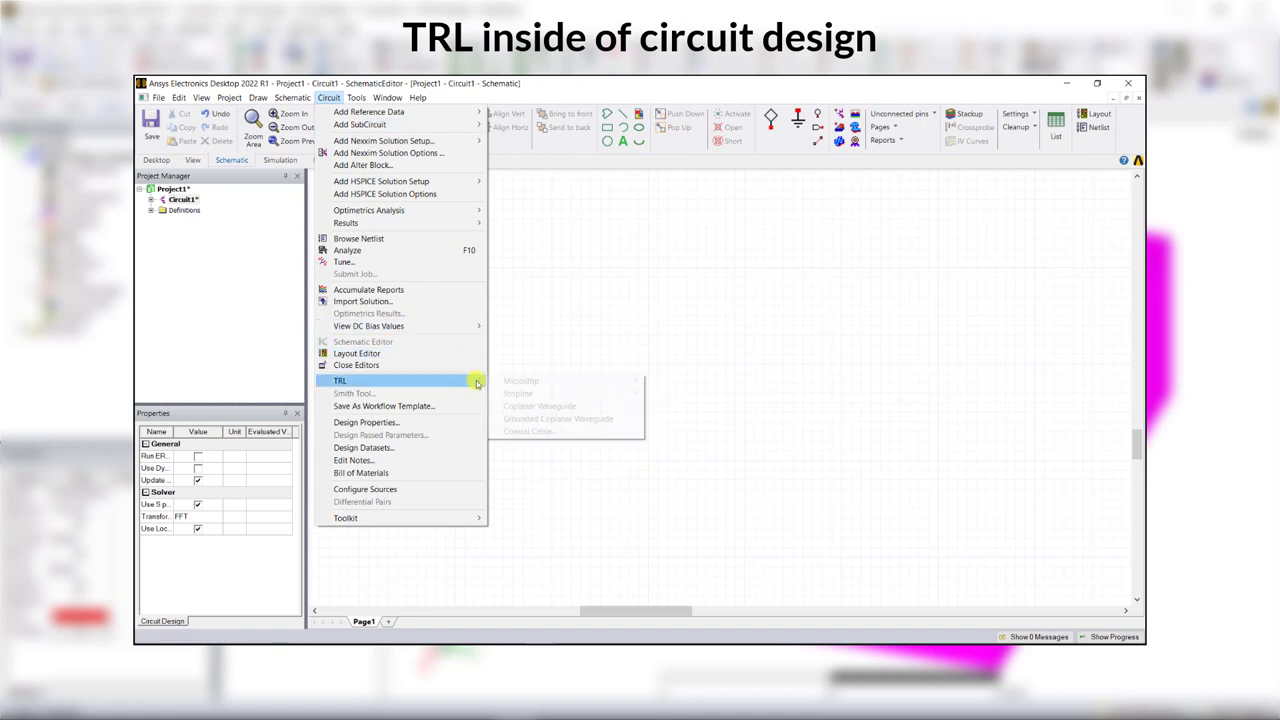
mouse_move(543, 380)
click(722, 381)
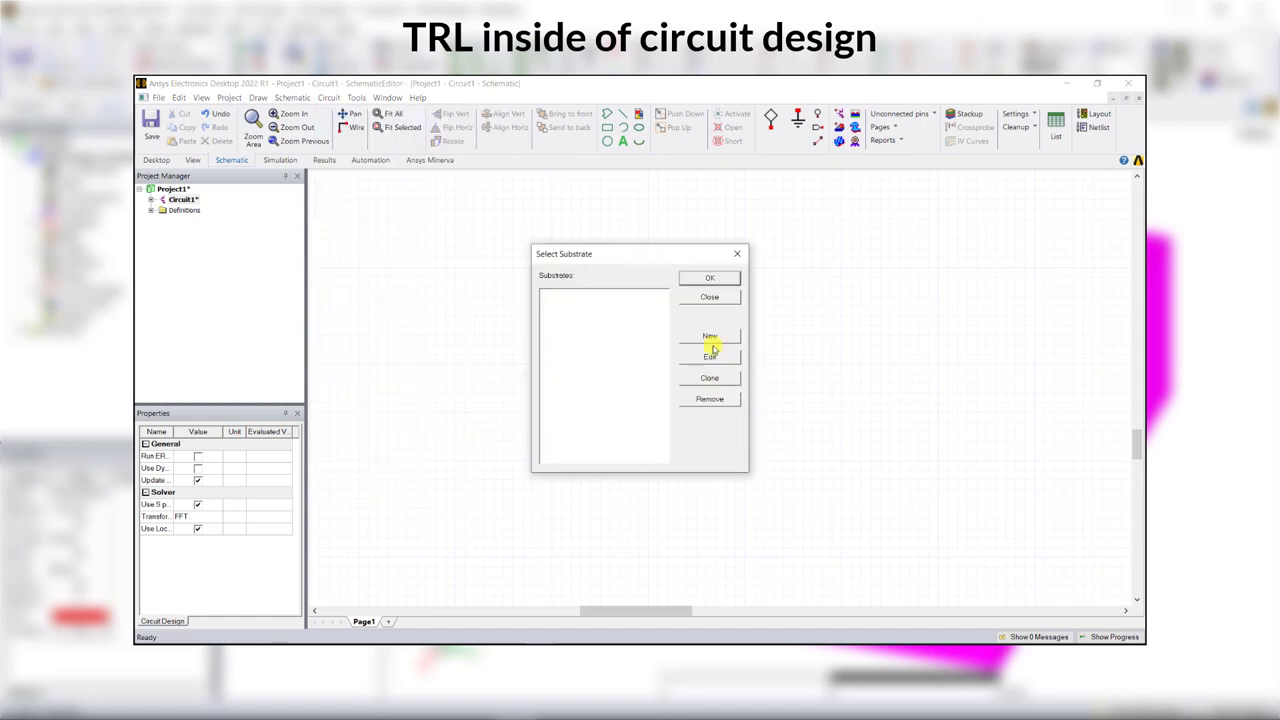
click(730, 335)
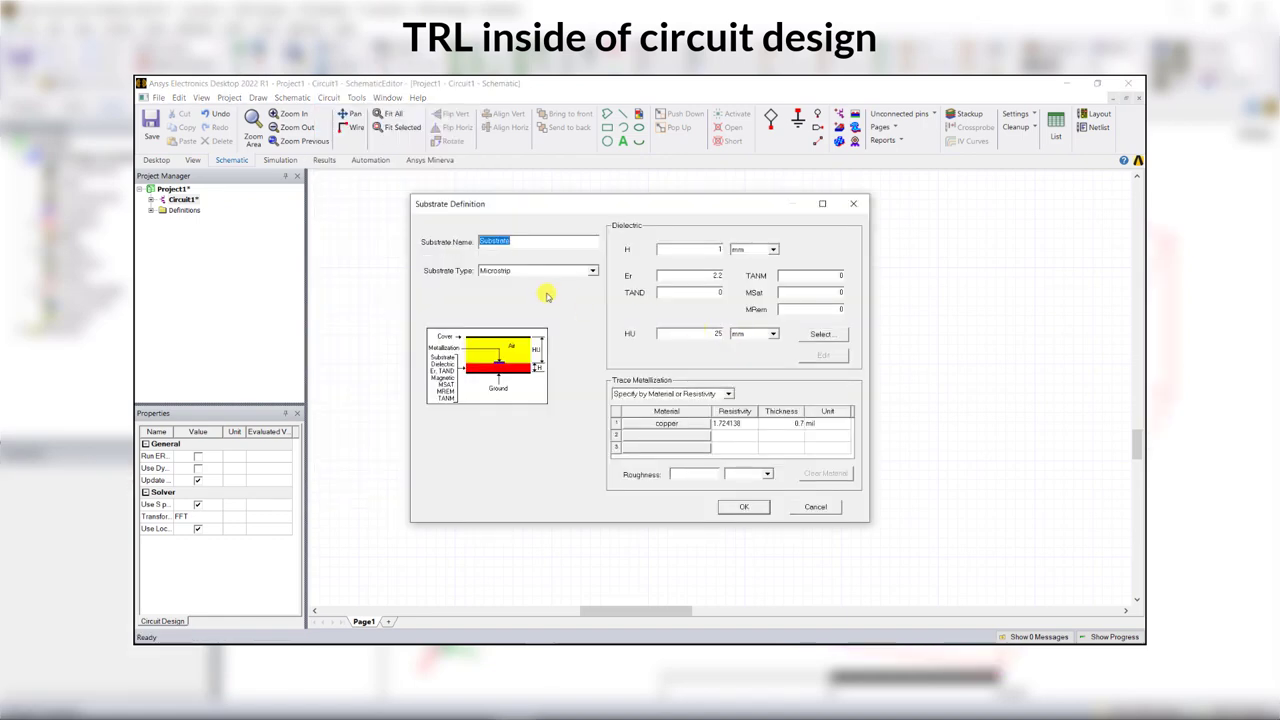
click(743, 506)
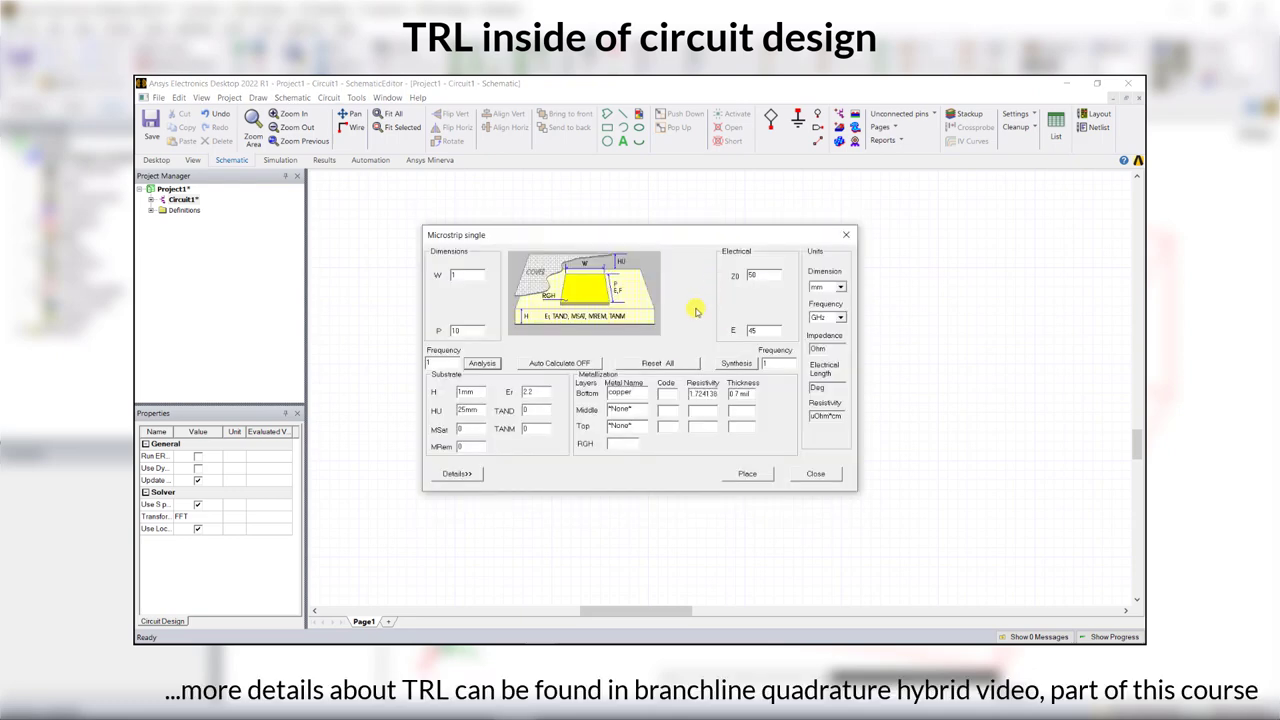
Step: Synthesize a 50-ohm line at 3.6 GHz, giving a 3.0527 mm width, and close the calculator
double_click(771, 363)
text(3.6)
click(758, 331)
click(737, 363)
click(479, 330)
click(830, 474)
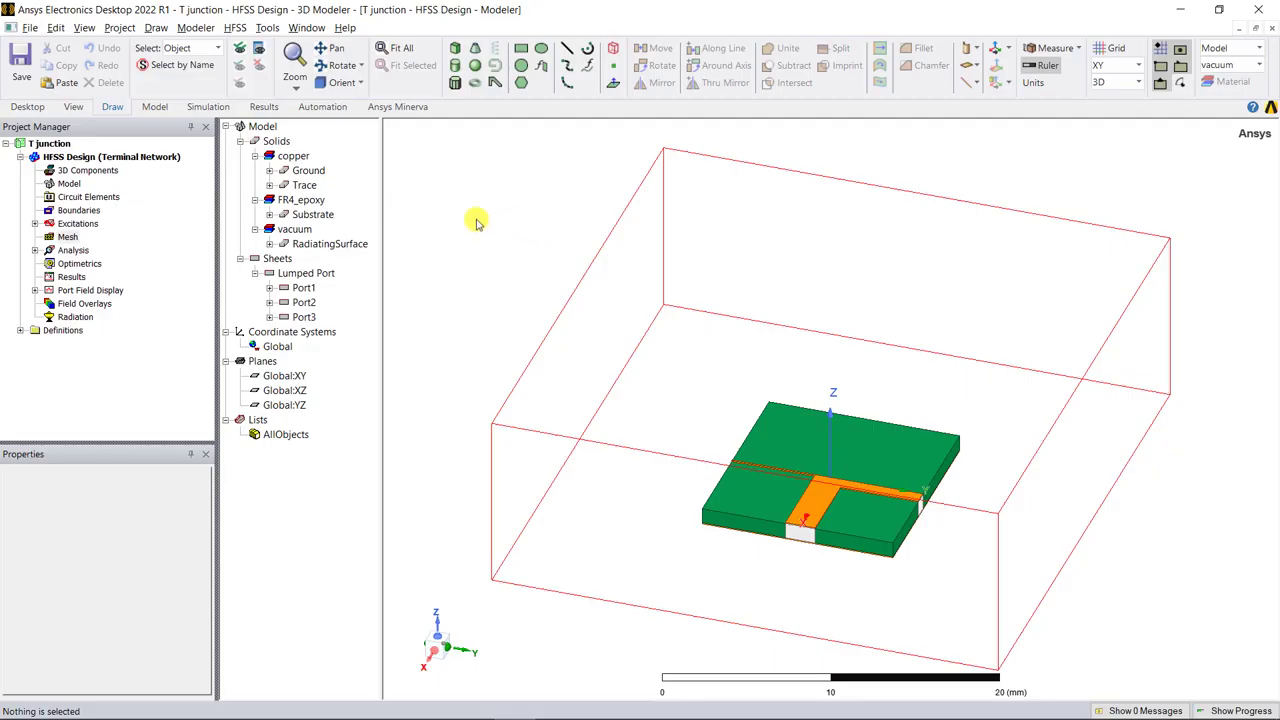
Step: Add the project variable epsilon_r with value 4.4 in Project Variables
right_click(50, 144)
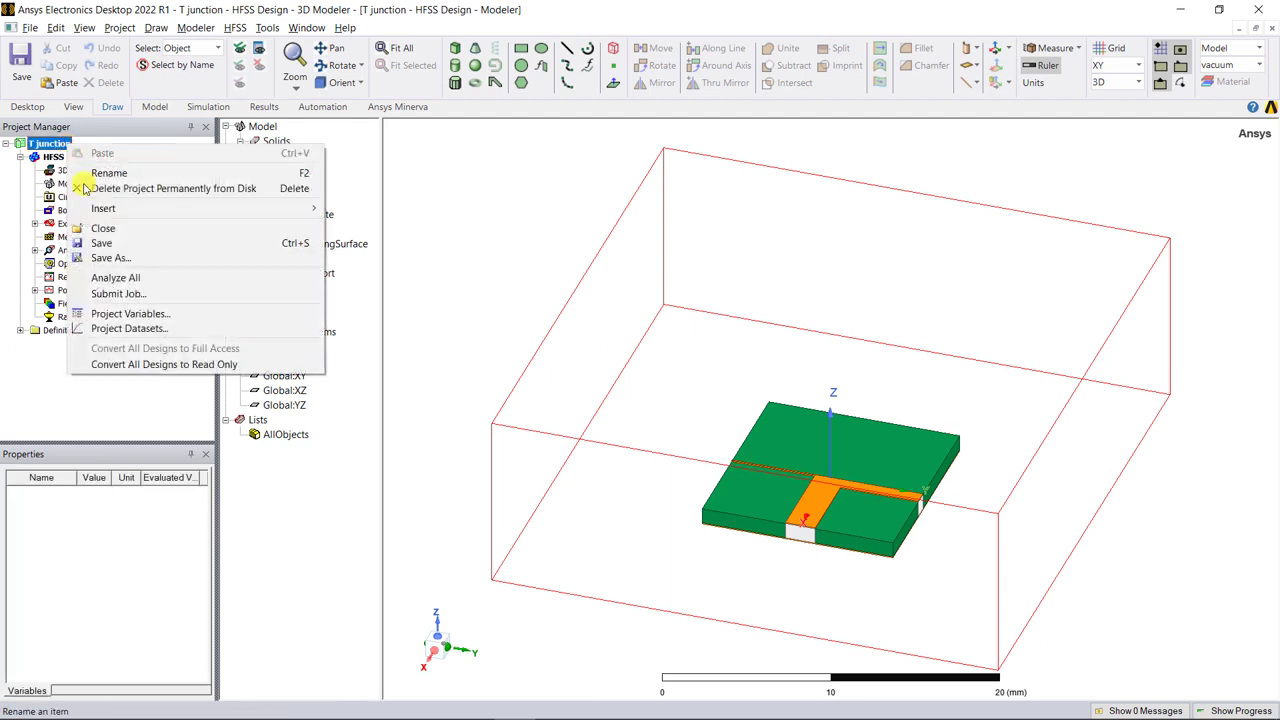
click(130, 313)
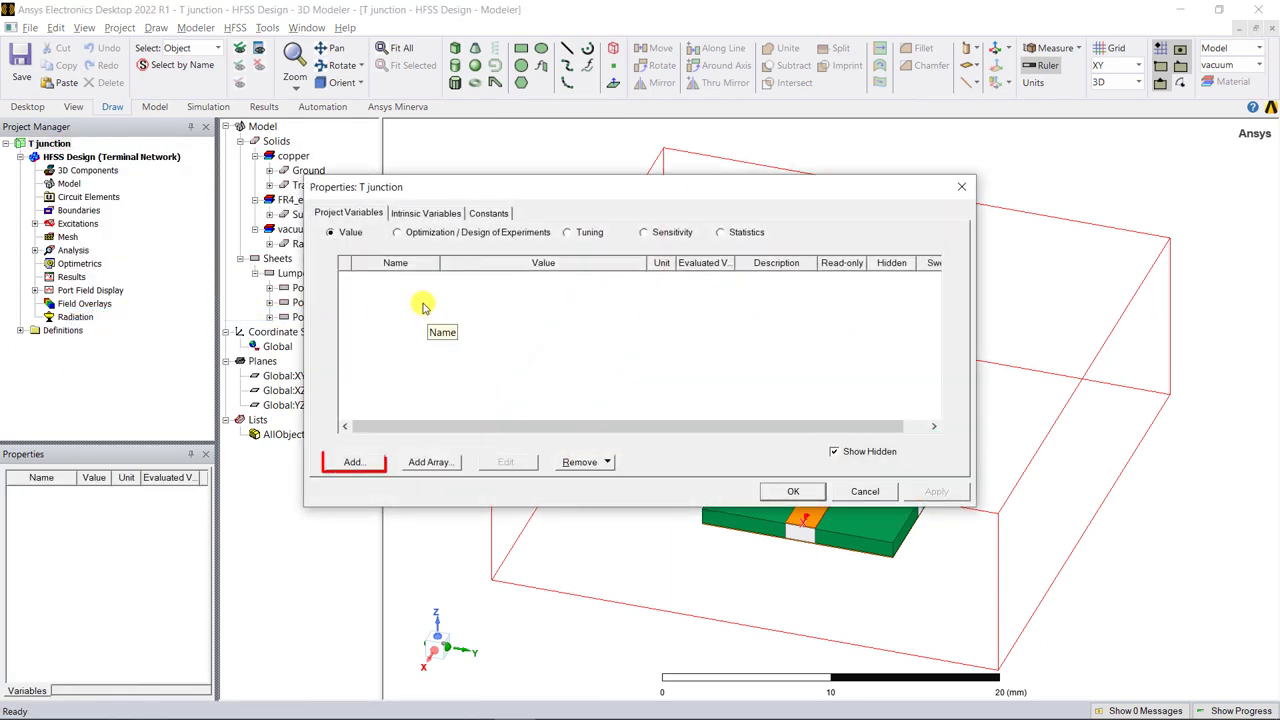
click(358, 462)
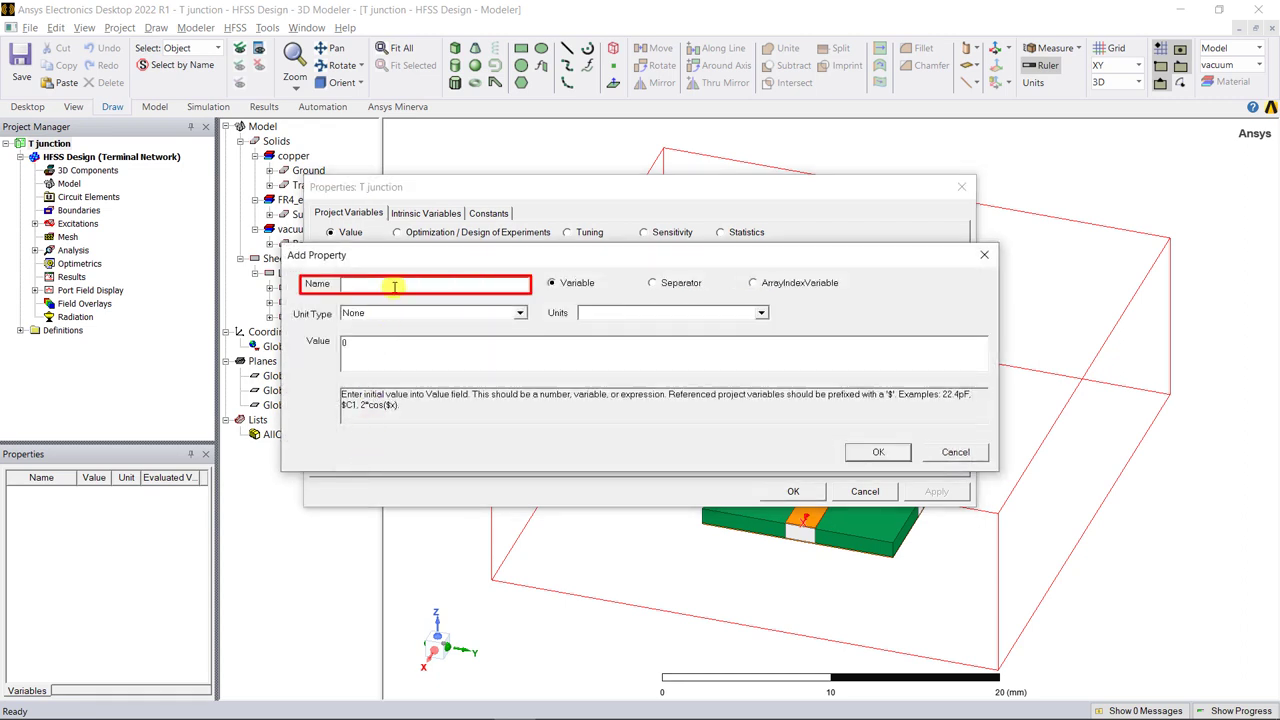
text(epsilon_r)
click(401, 349)
text(4.4)
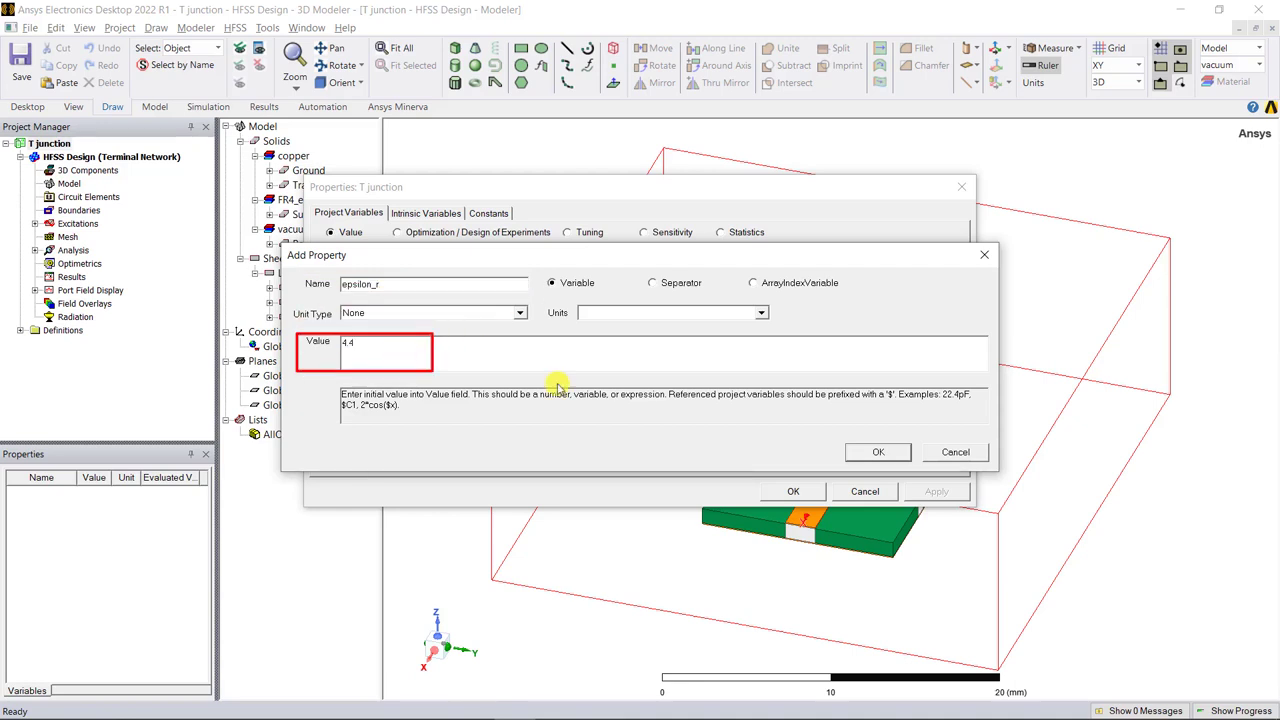
key(Return)
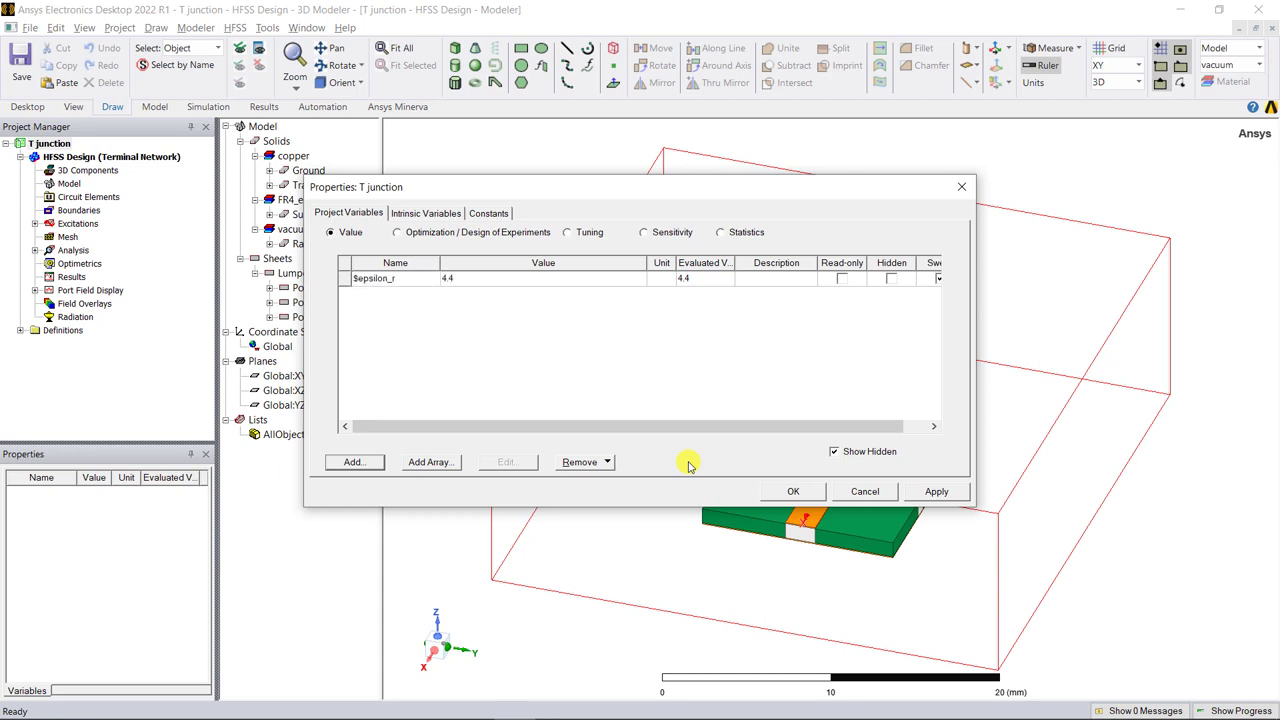
click(791, 491)
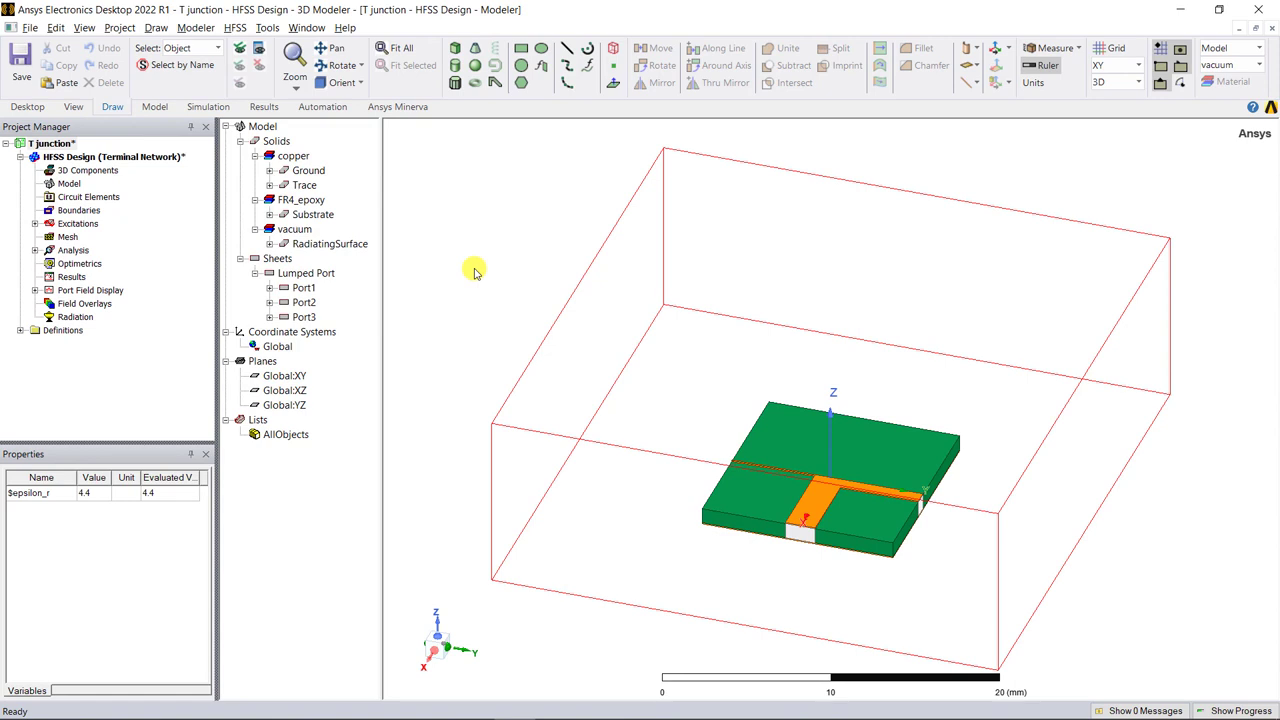
Step: Clone the substrate's FR4_epoxy material and rename the copy FR4_2
right_click(320, 200)
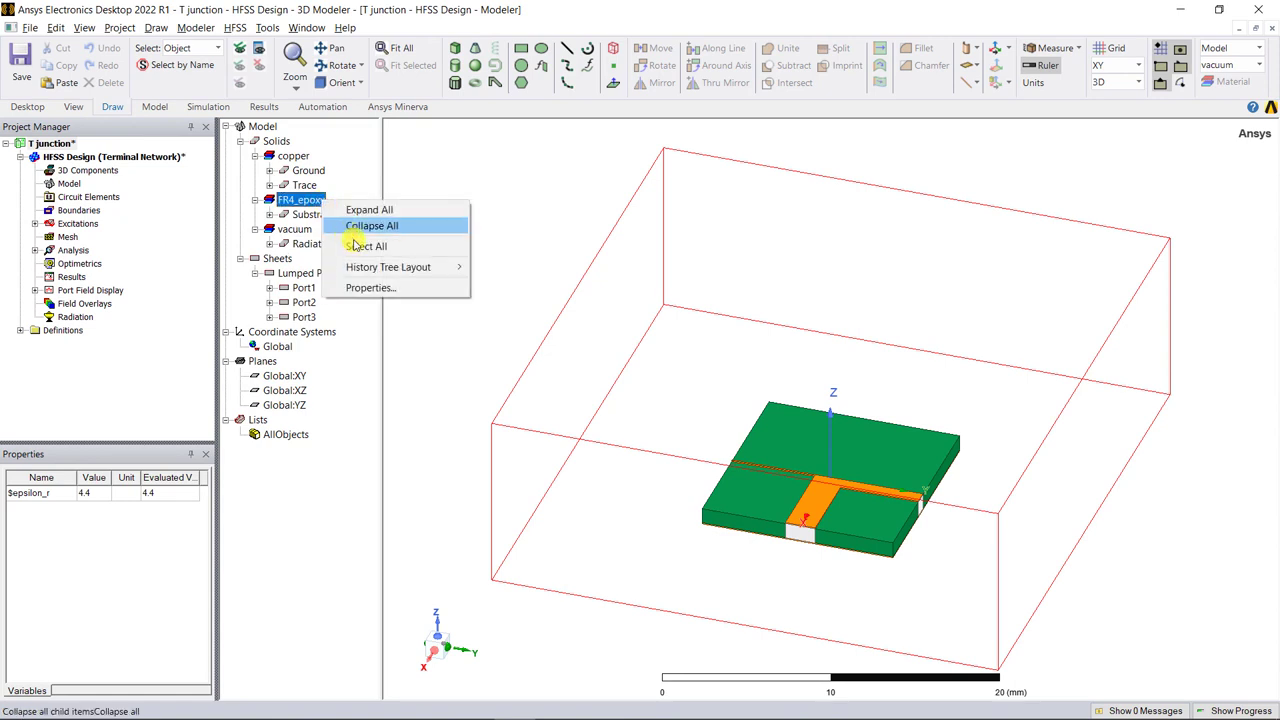
click(410, 289)
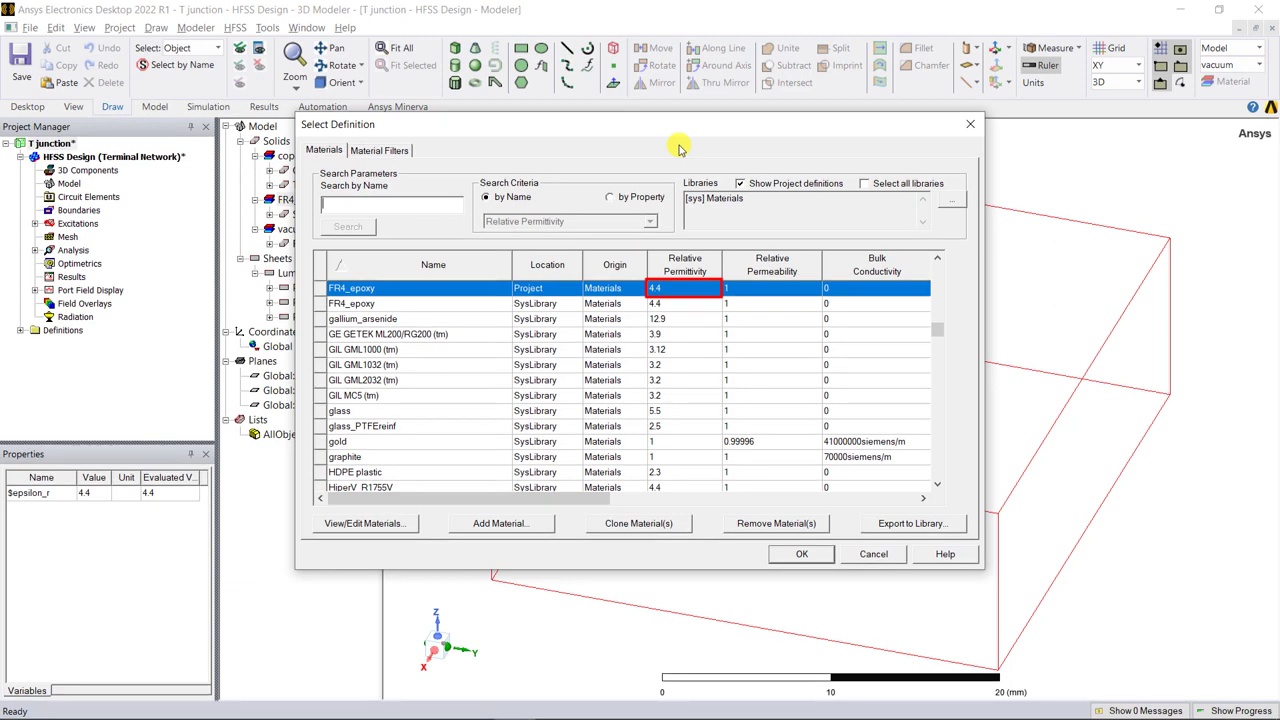
click(680, 524)
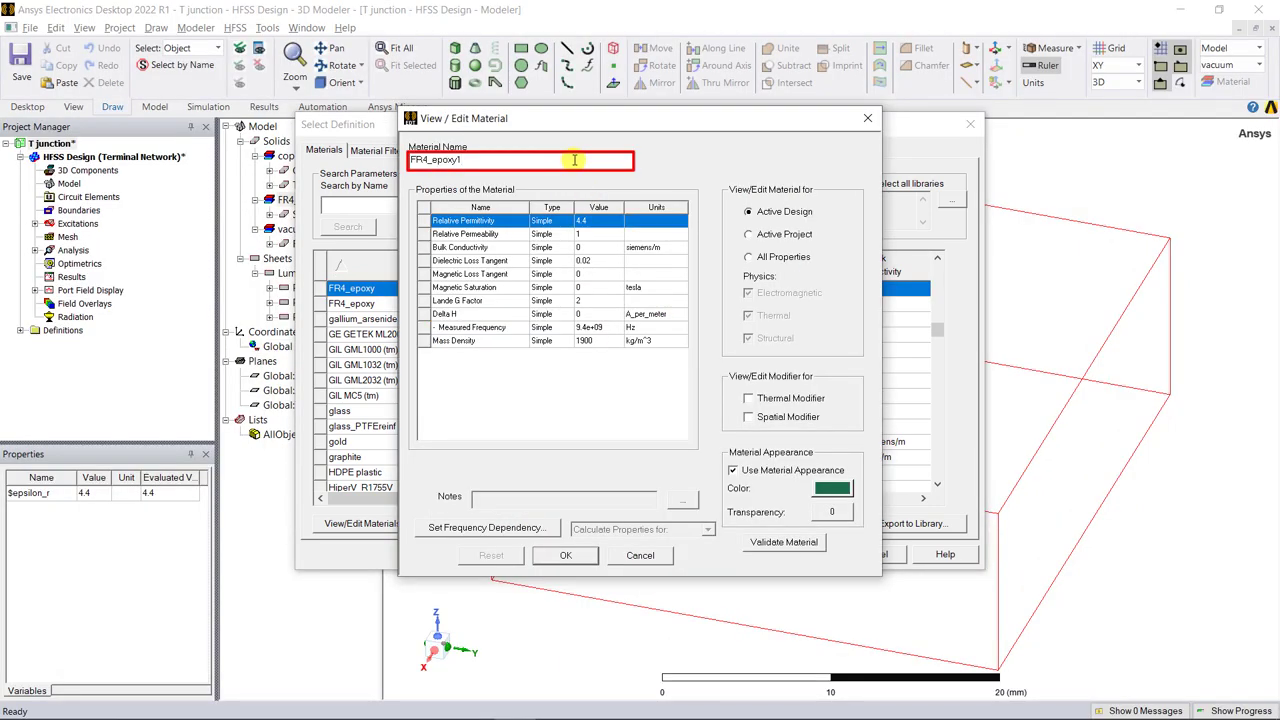
drag(575, 160, 410, 162)
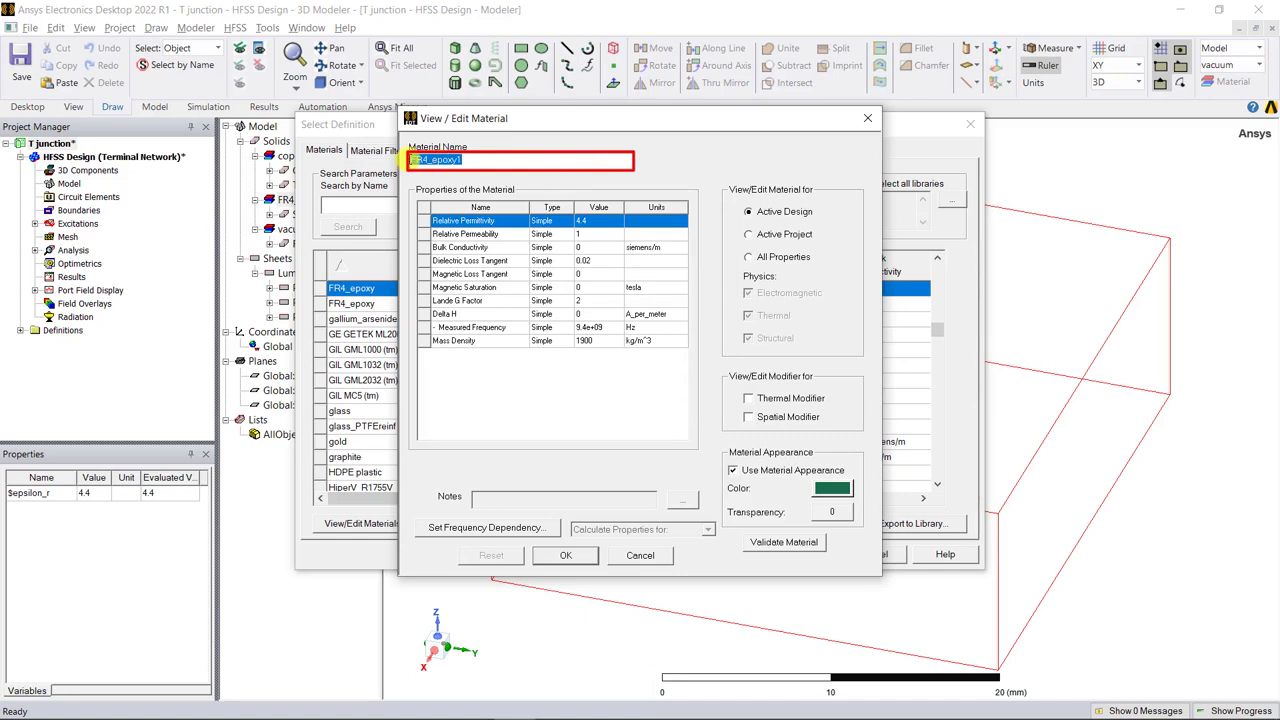
text(FR4_2)
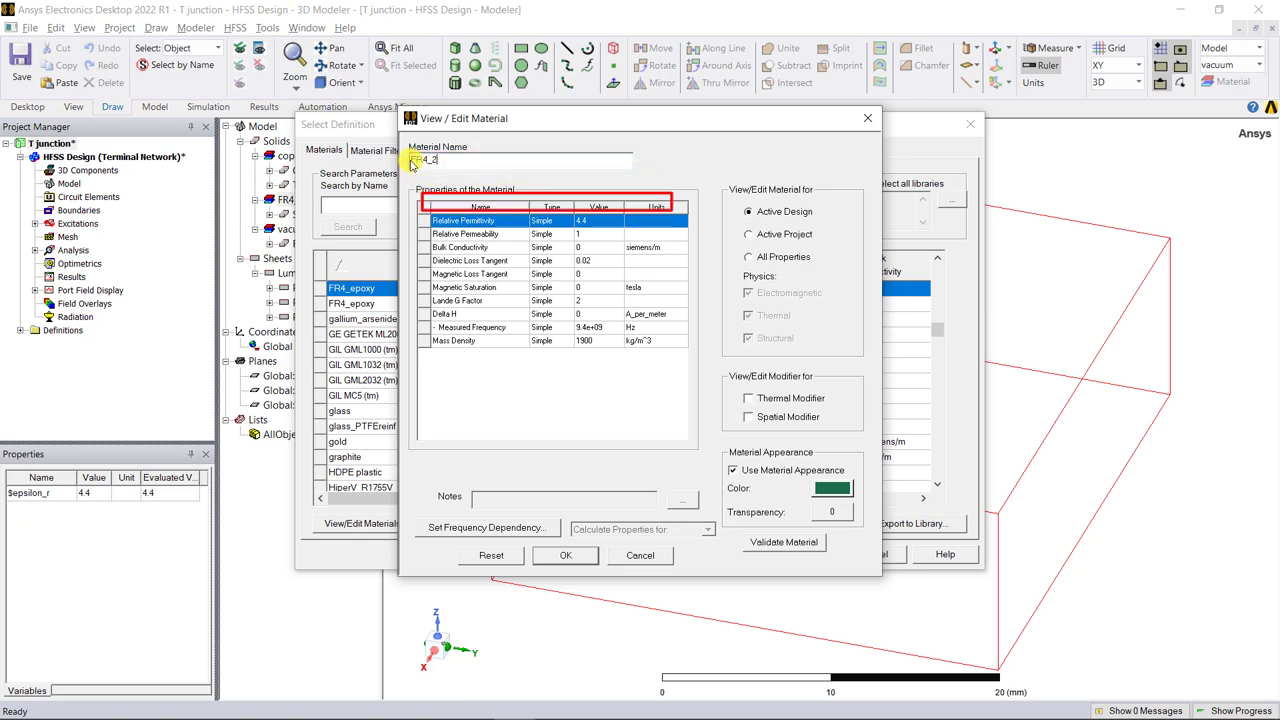
Step: Set FR4_2's relative permittivity to $epsilon_r and assign FR4_2 to the substrate
click(597, 222)
text($epsilon_r)
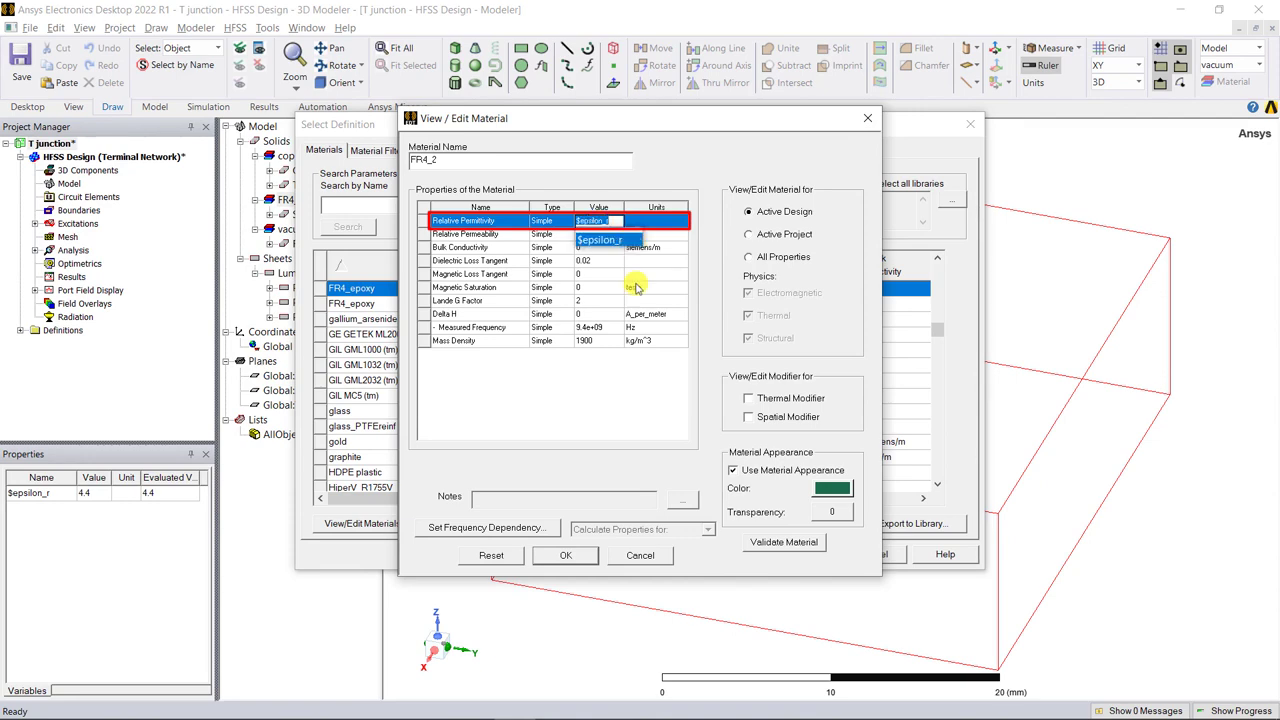
click(600, 240)
click(565, 555)
click(453, 289)
click(789, 558)
click(789, 558)
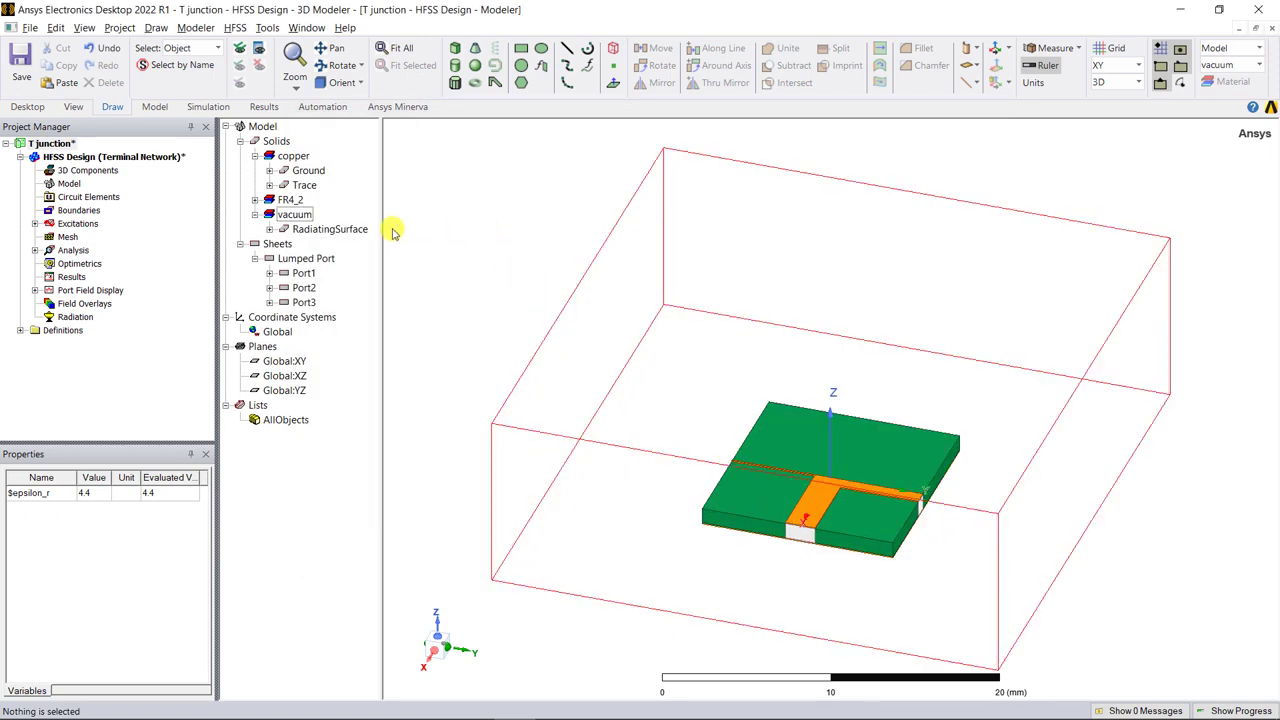
Step: Expand Excitations and confirm Port1 is set to 'Do not renormalize'
click(35, 224)
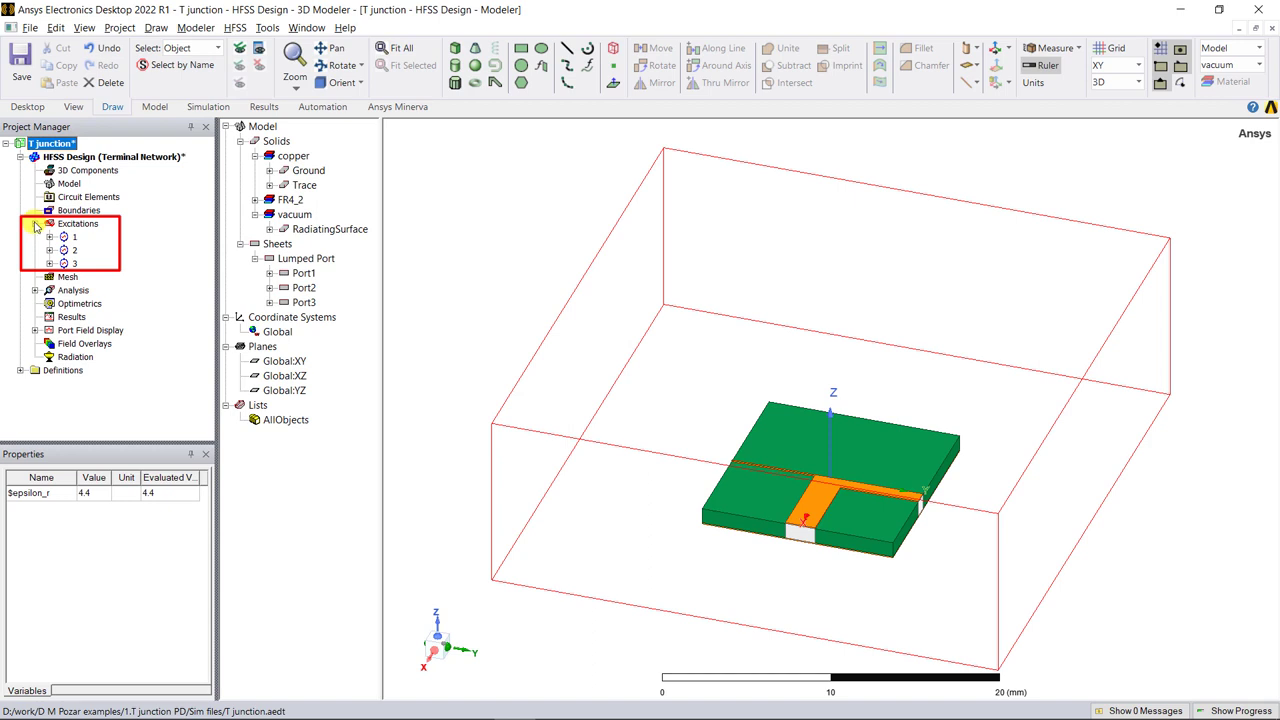
click(50, 237)
click(50, 263)
click(50, 290)
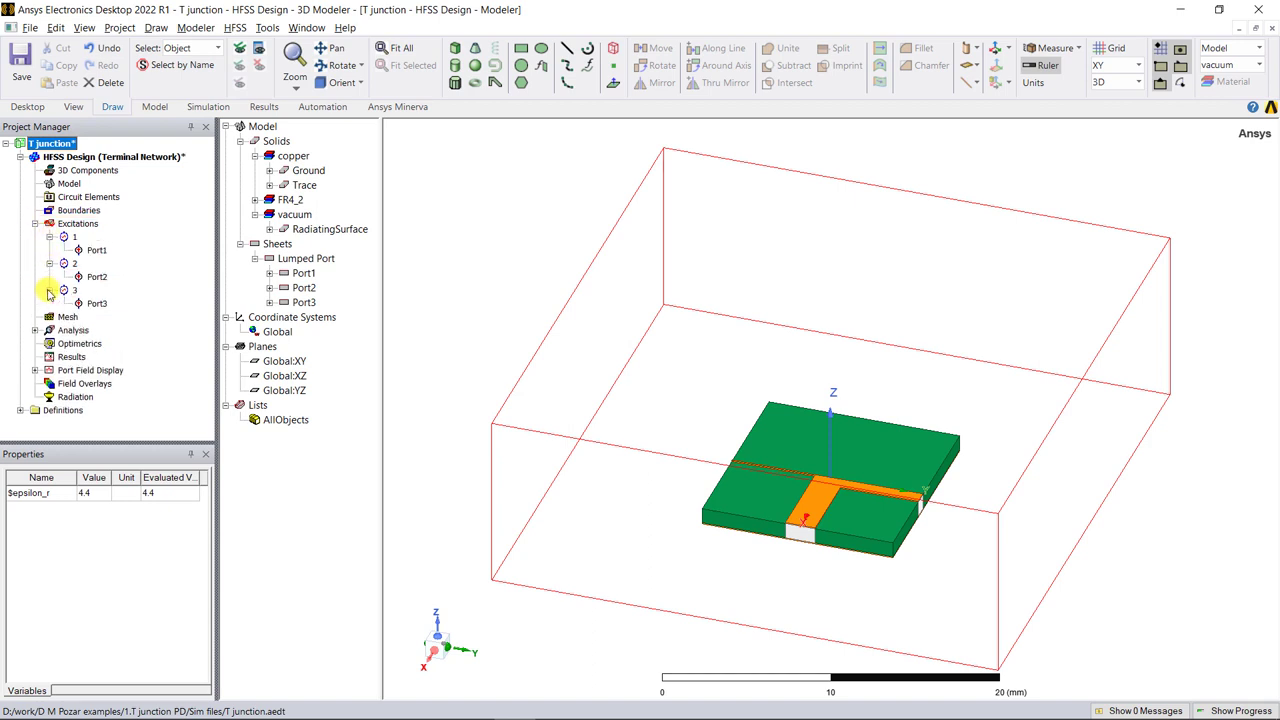
double_click(63, 237)
click(490, 177)
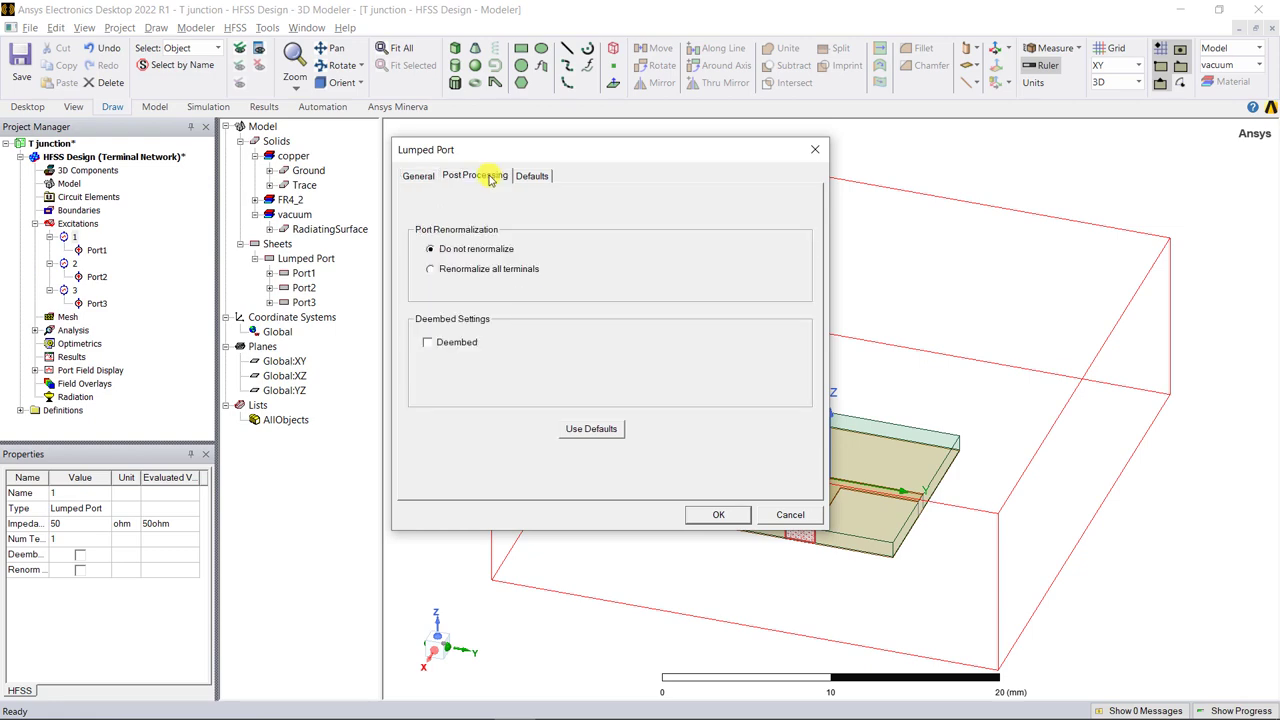
click(718, 514)
Step: Confirm Port2 and Port3 are also set to 'Do not renormalize'
double_click(74, 264)
click(475, 176)
click(718, 514)
double_click(64, 291)
click(480, 176)
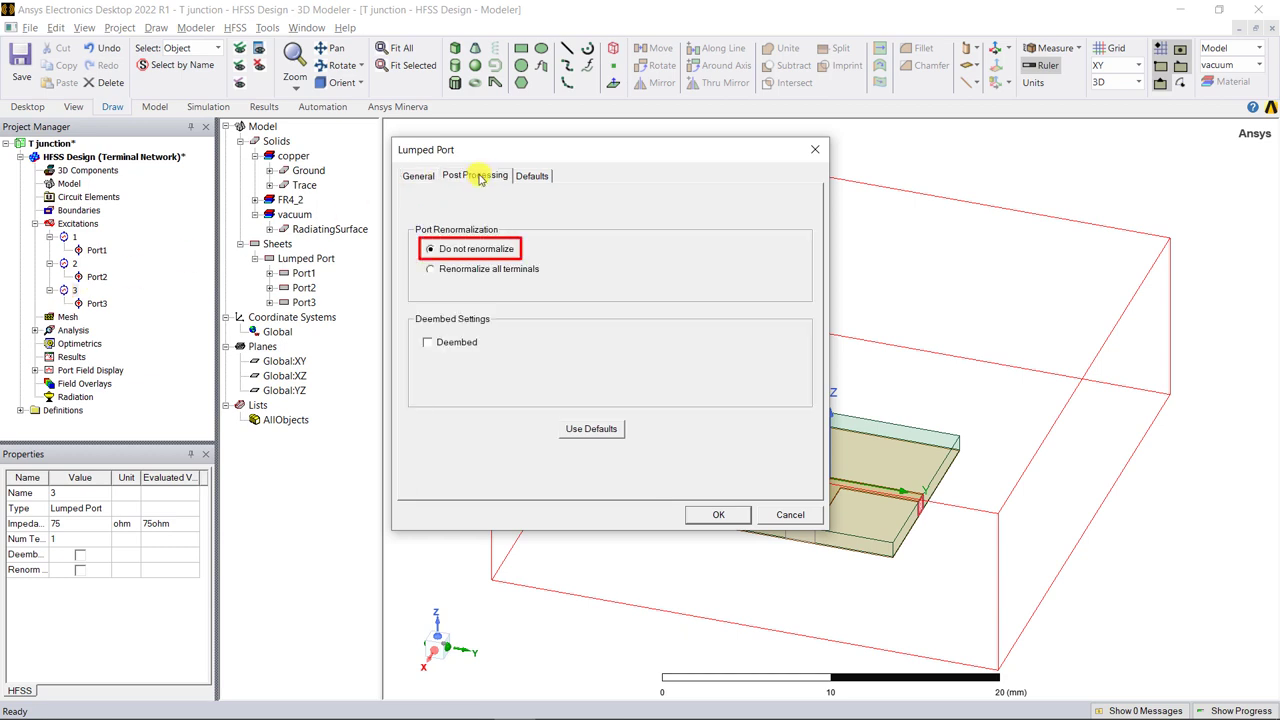
click(718, 514)
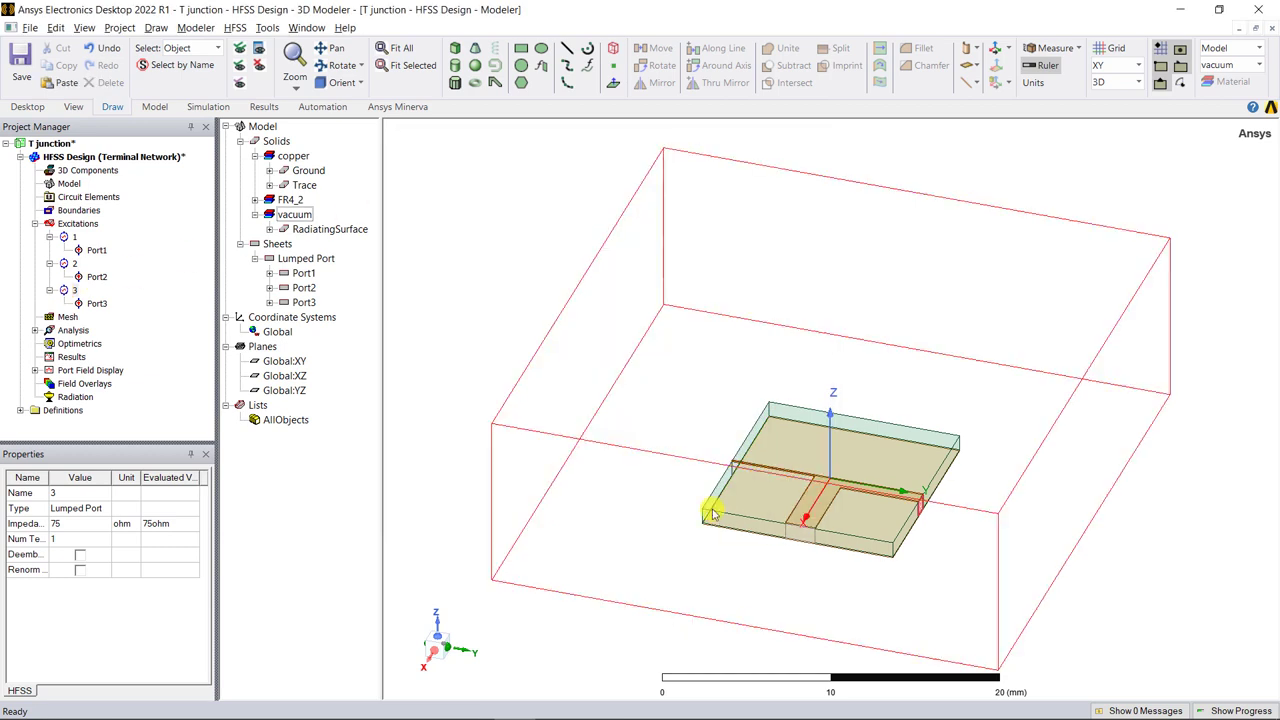
Step: Confirm the sources keep Port1 at 1 V and Ports 2–3 at 0 V, then expand Analysis
right_click(104, 231)
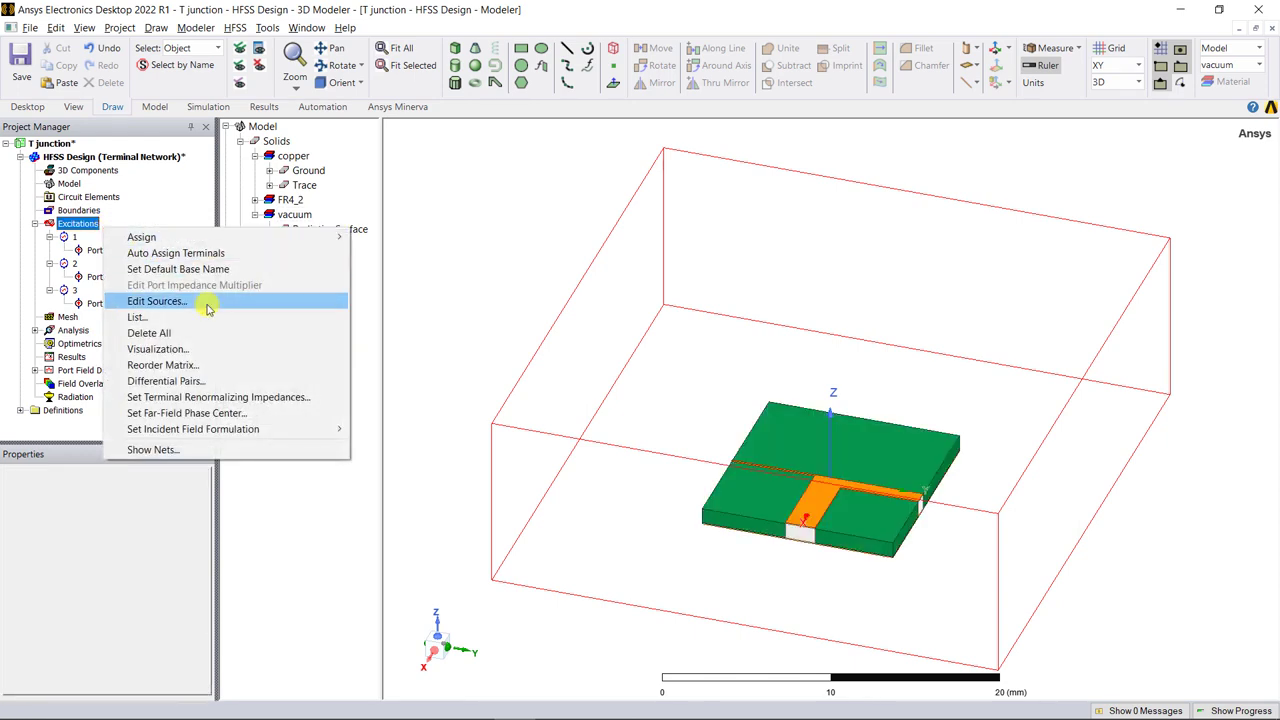
click(158, 301)
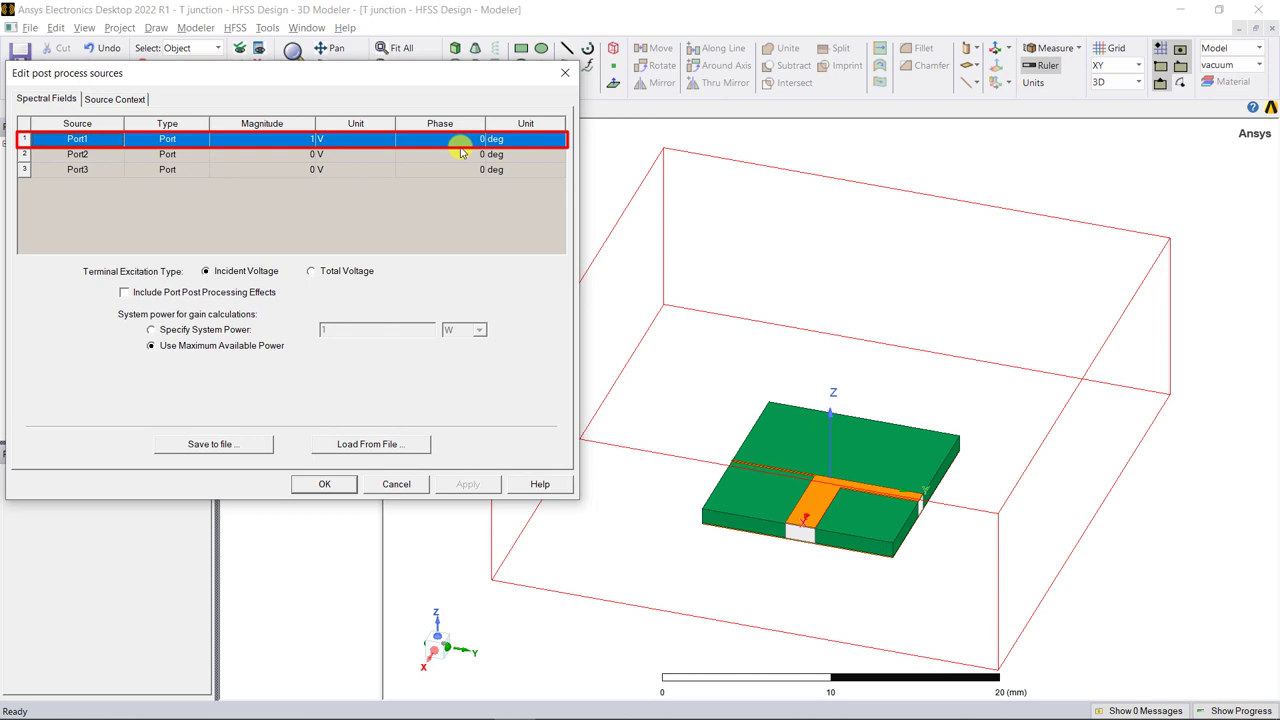
click(324, 484)
click(35, 330)
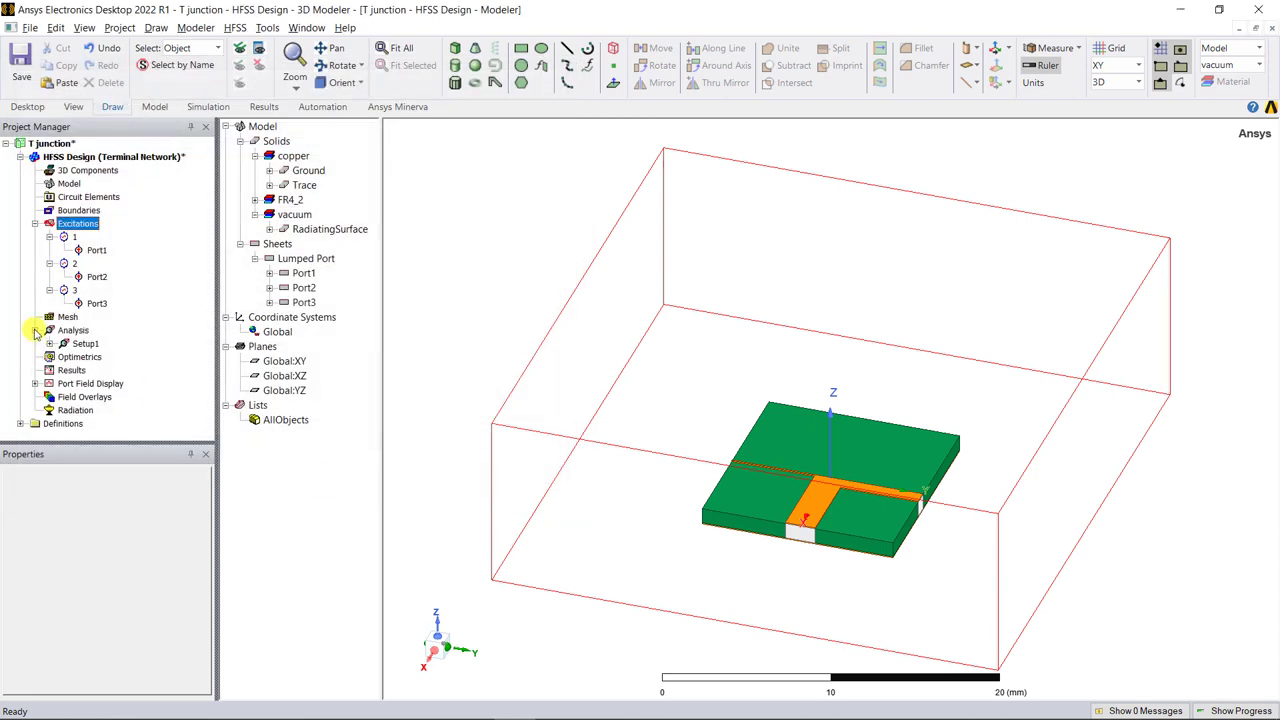
double_click(85, 343)
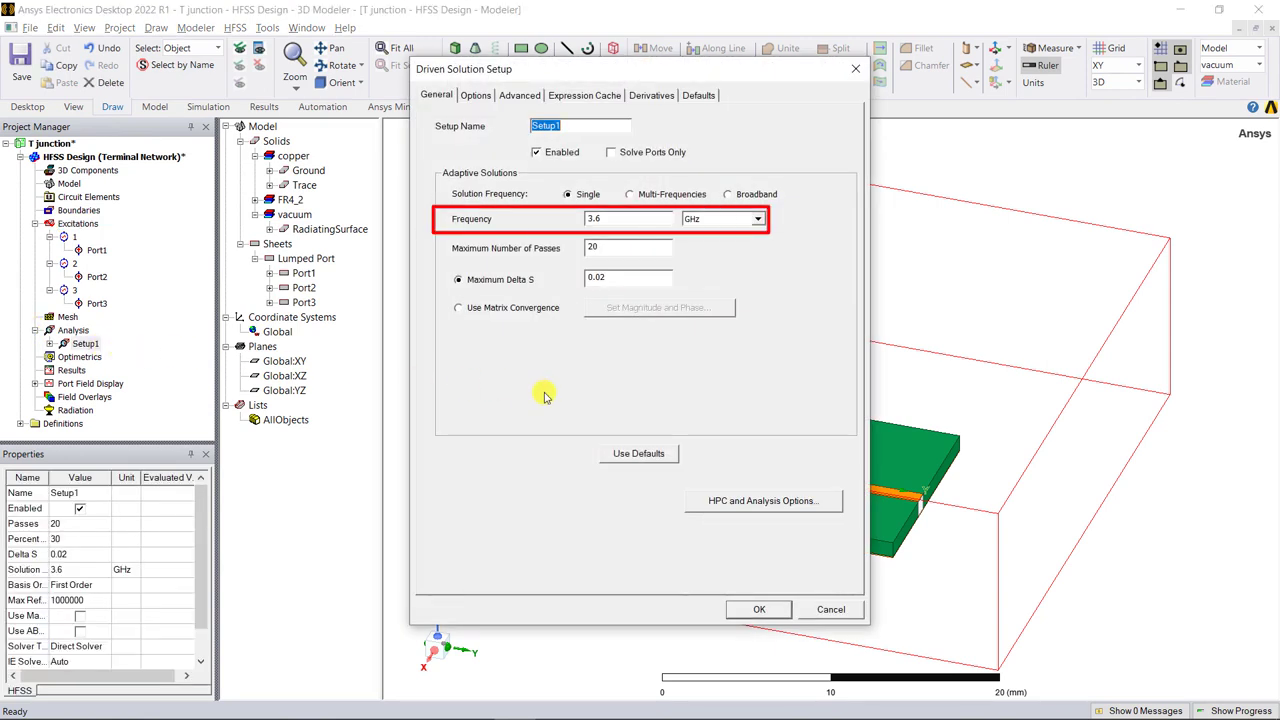
click(616, 218)
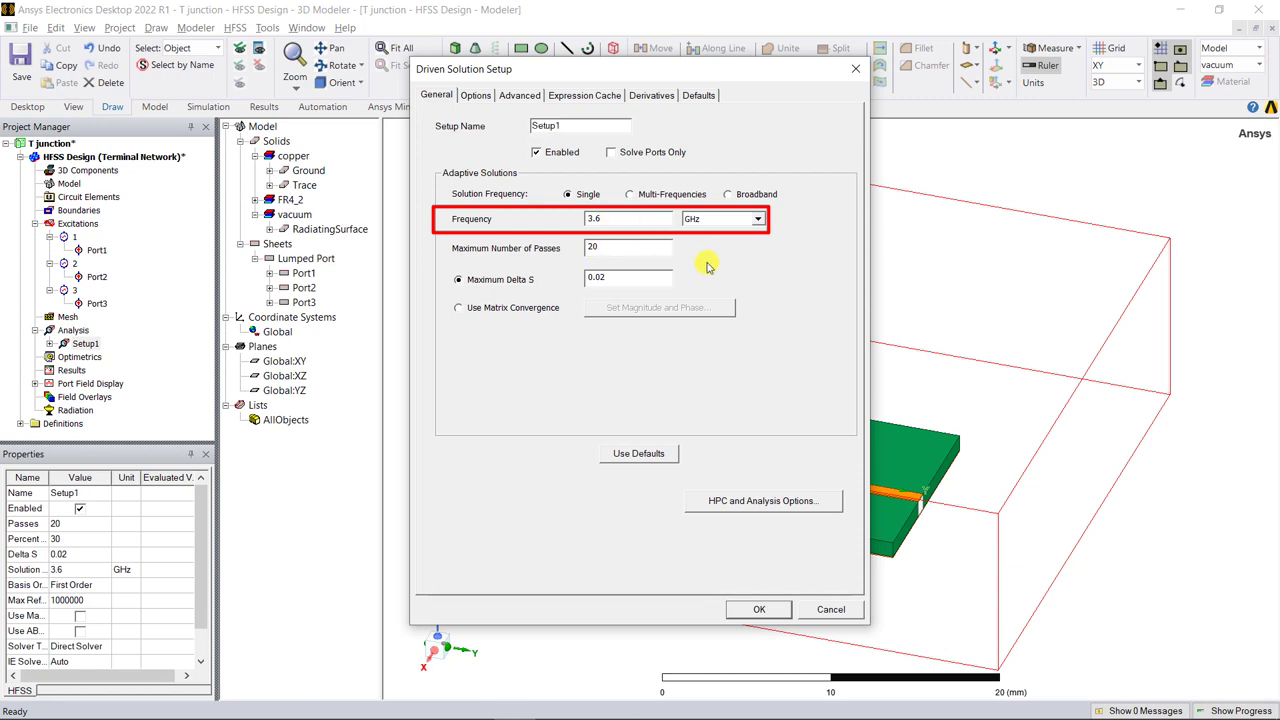
click(755, 609)
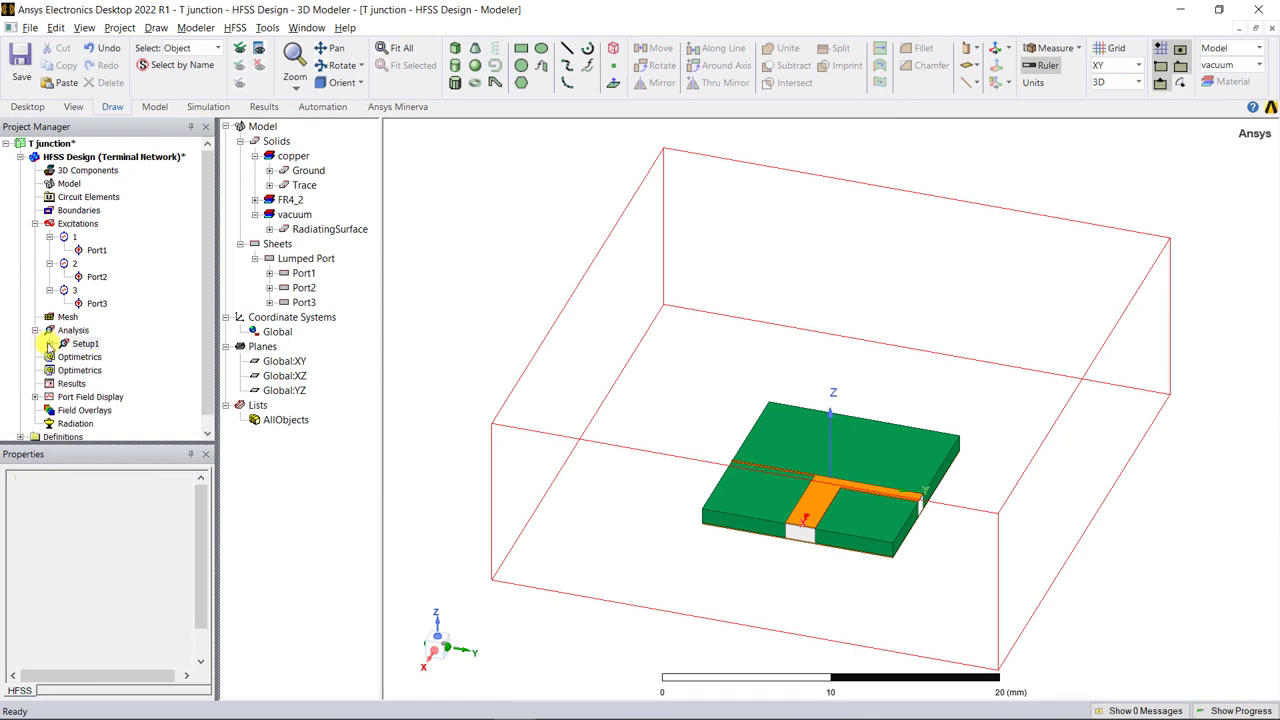
Step: Confirm the Setup1 sweep is a 1GHz–6GHz linear count of 401 points with Save Fields on
double_click(102, 357)
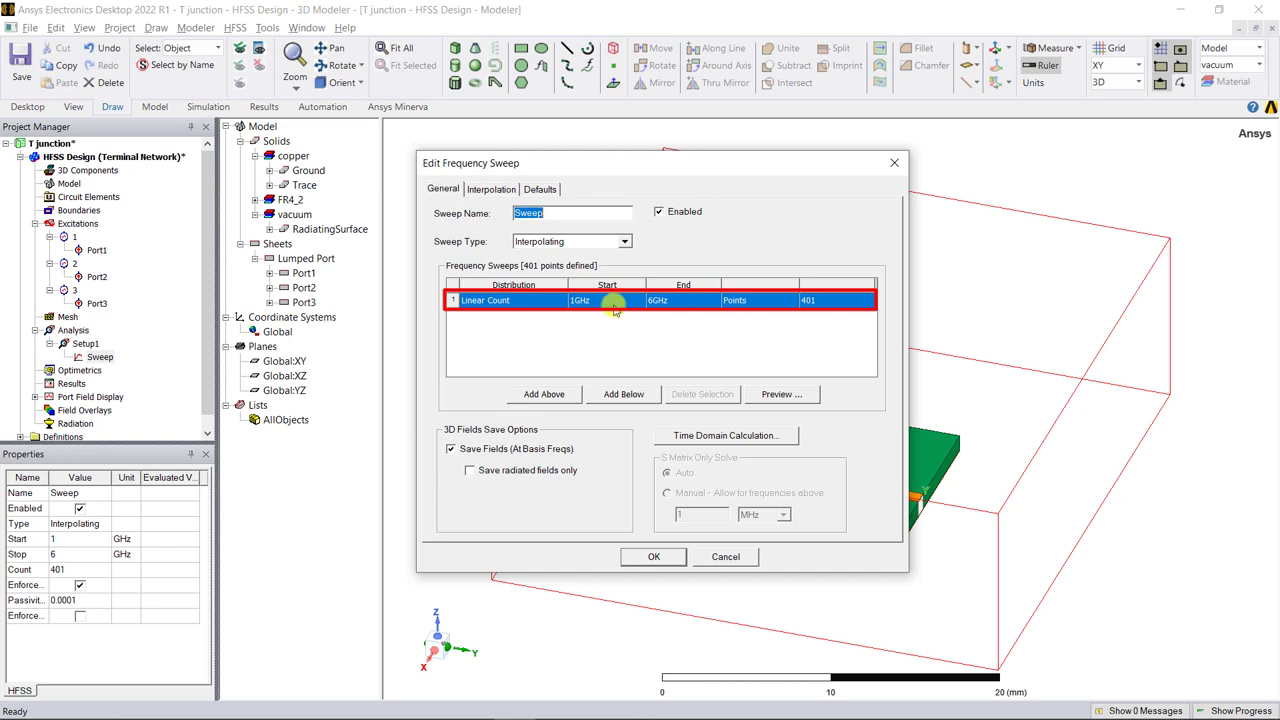
click(826, 300)
click(795, 335)
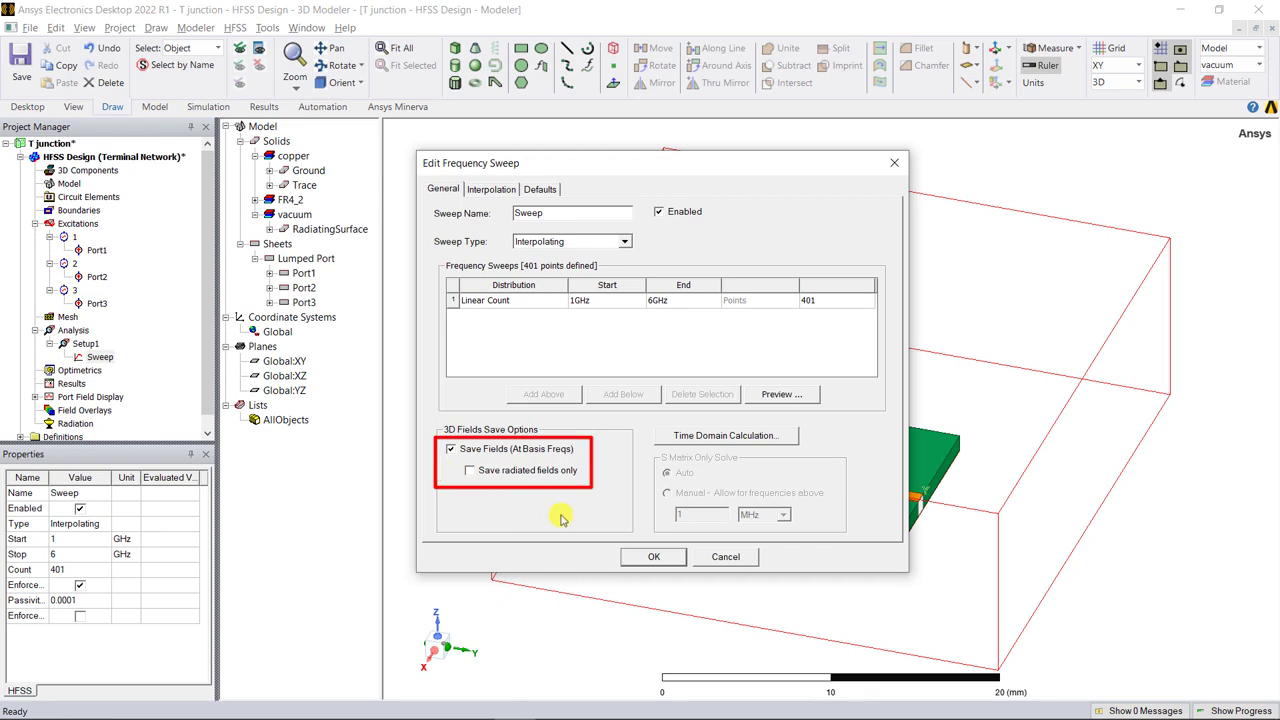
click(654, 558)
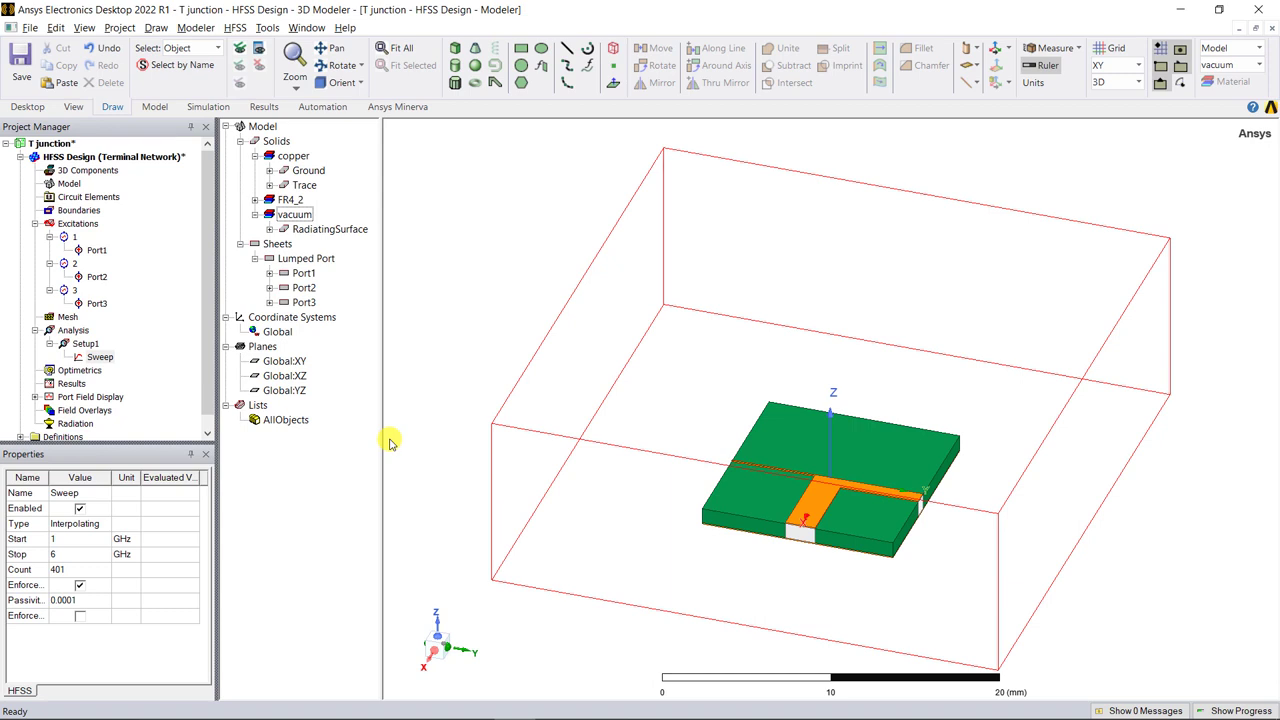
Step: Validate the T-junction design, then run Analyze All to solve it
click(208, 106)
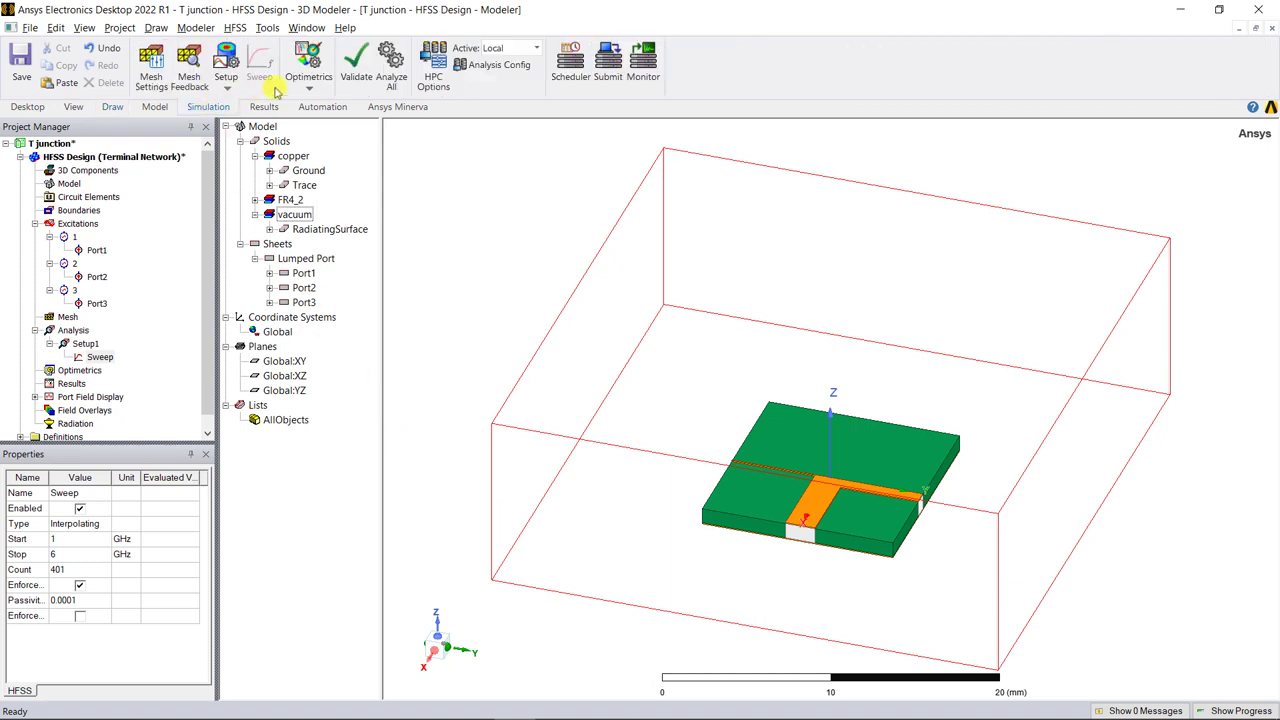
click(358, 68)
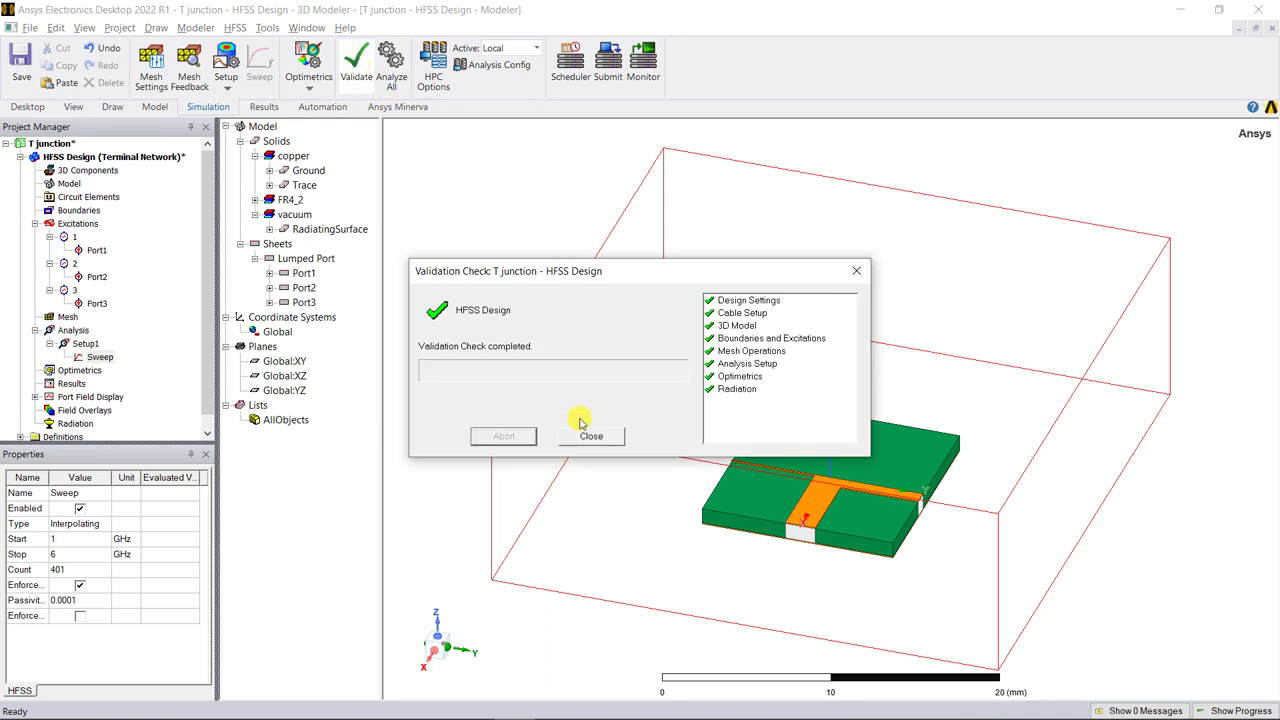
click(590, 437)
click(391, 70)
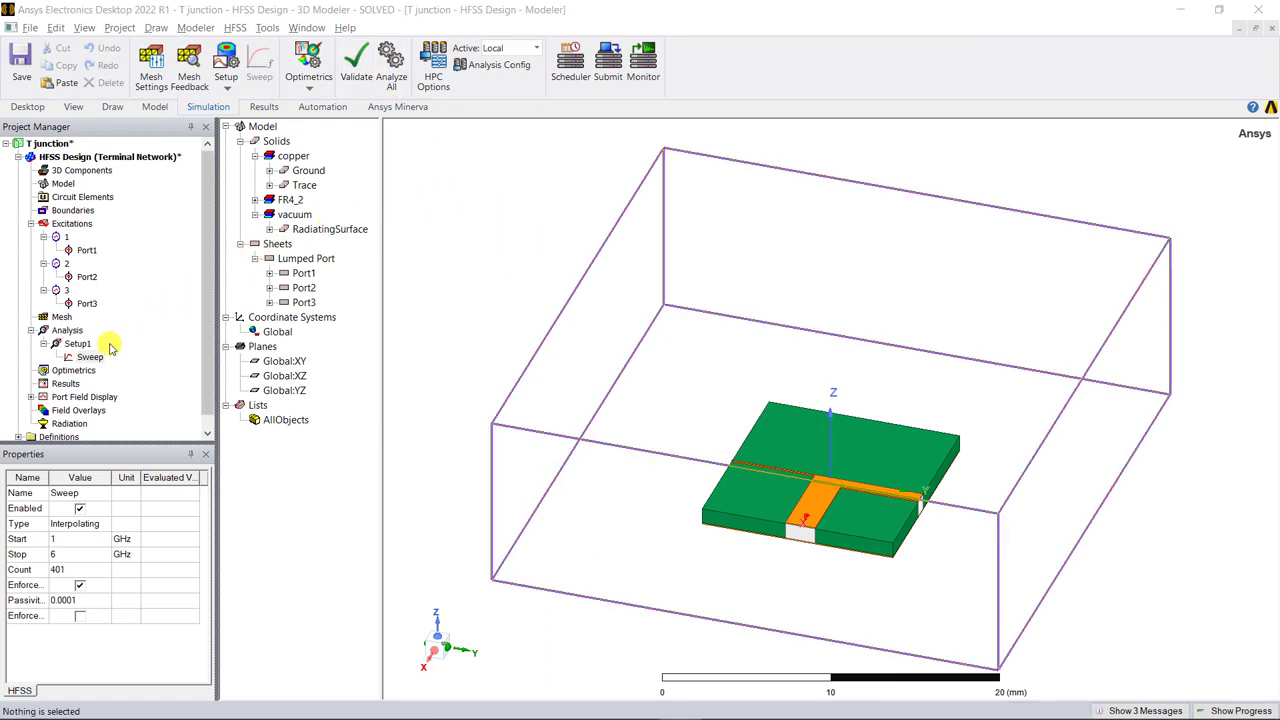
Step: Start a terminal rectangular plot filtered to self terms St(Port1,Port1), St(Port2,Port2), St(Port3,Port3)
right_click(72, 384)
mouse_move(265, 325)
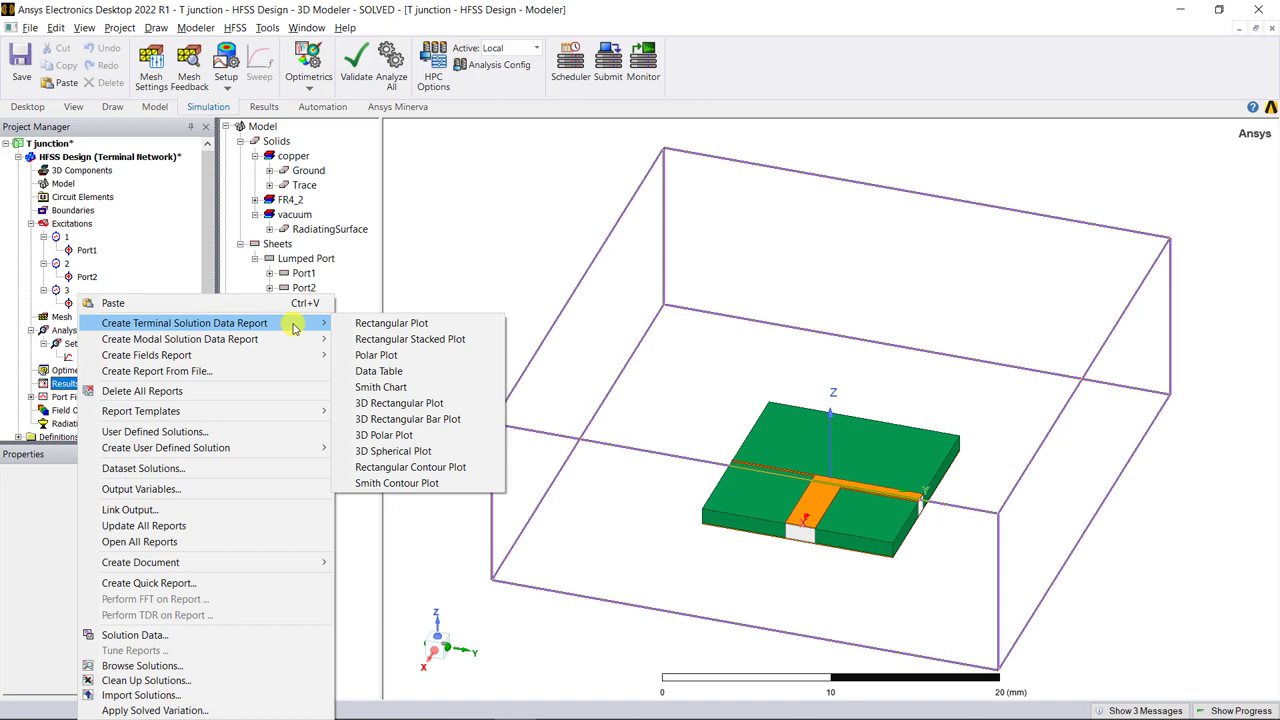
click(465, 325)
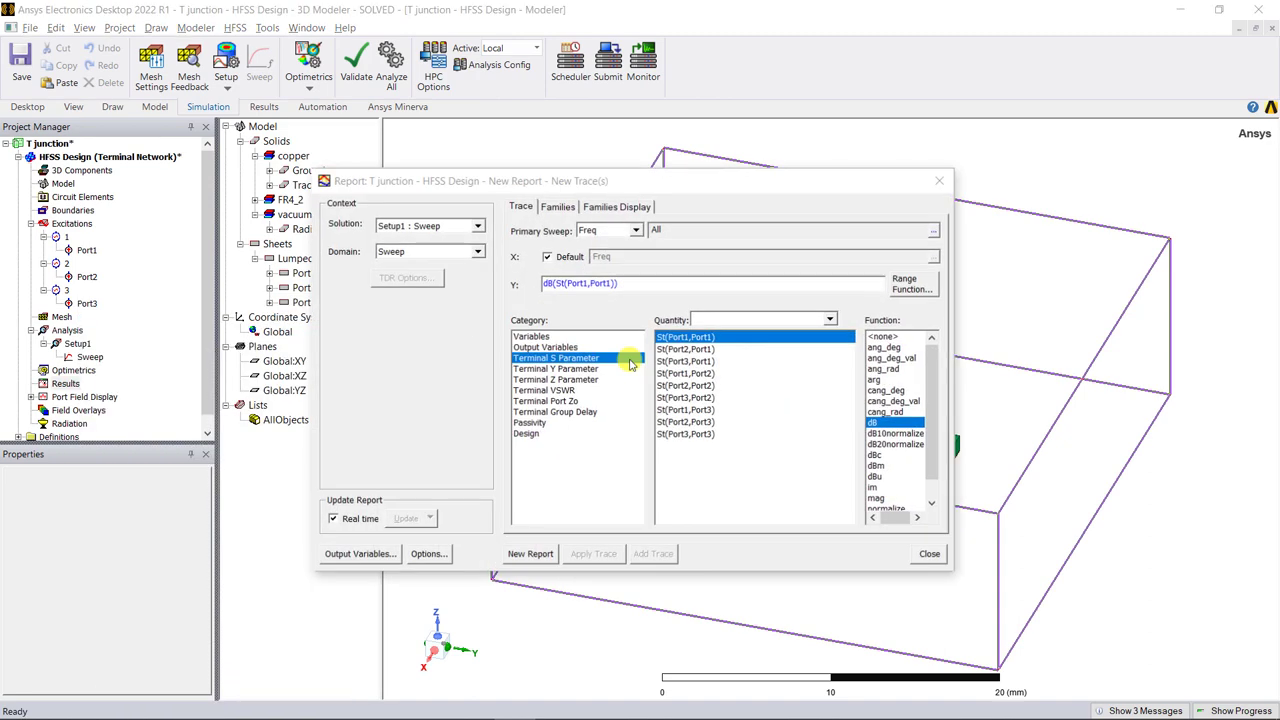
click(830, 319)
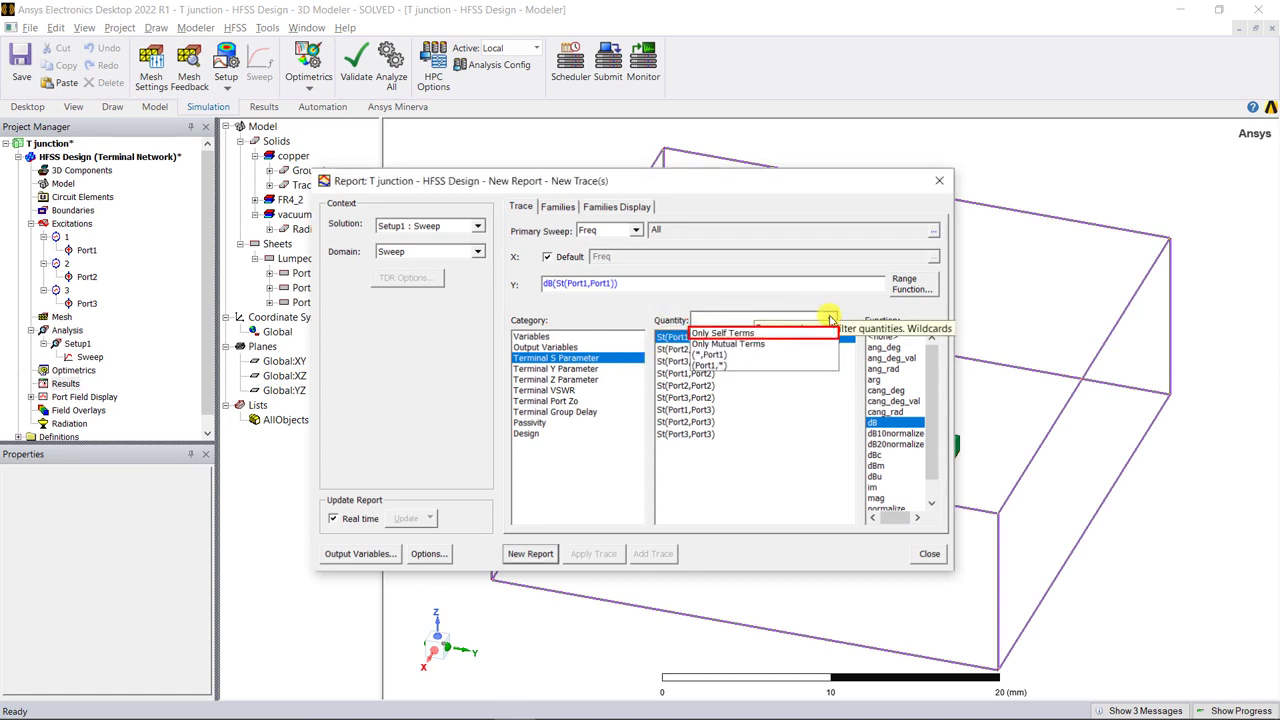
click(805, 332)
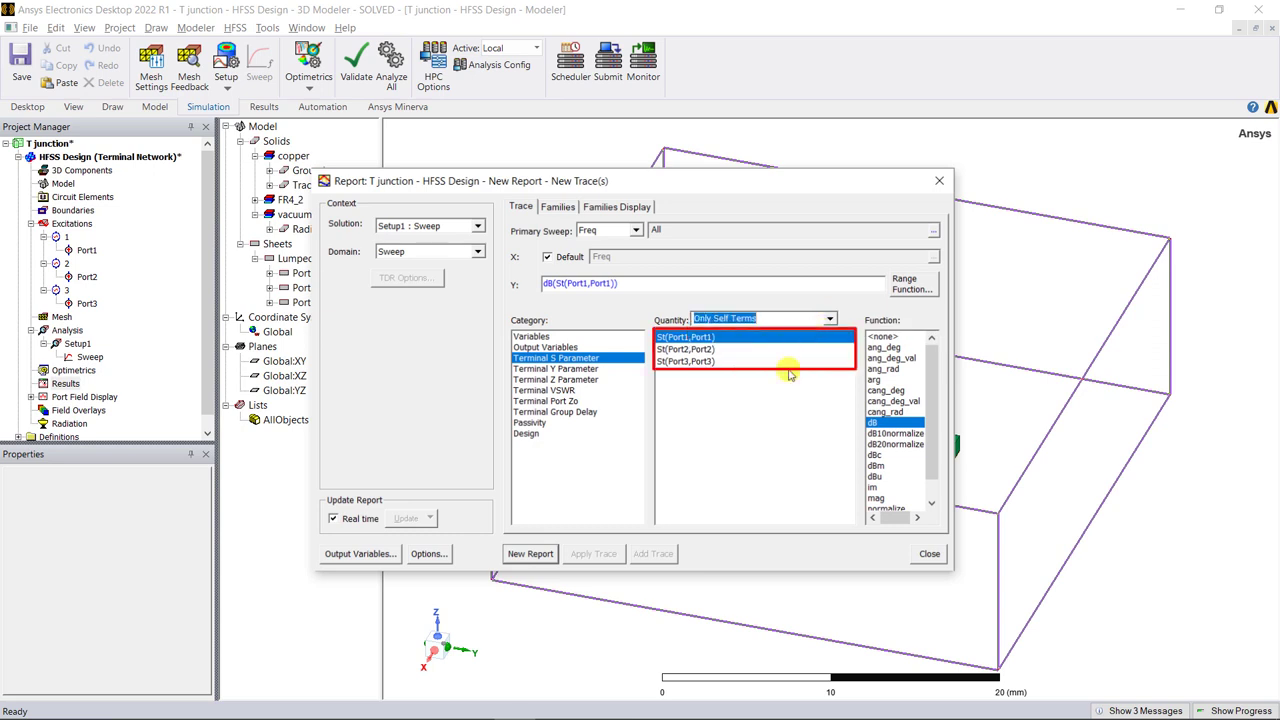
shift+click(700, 361)
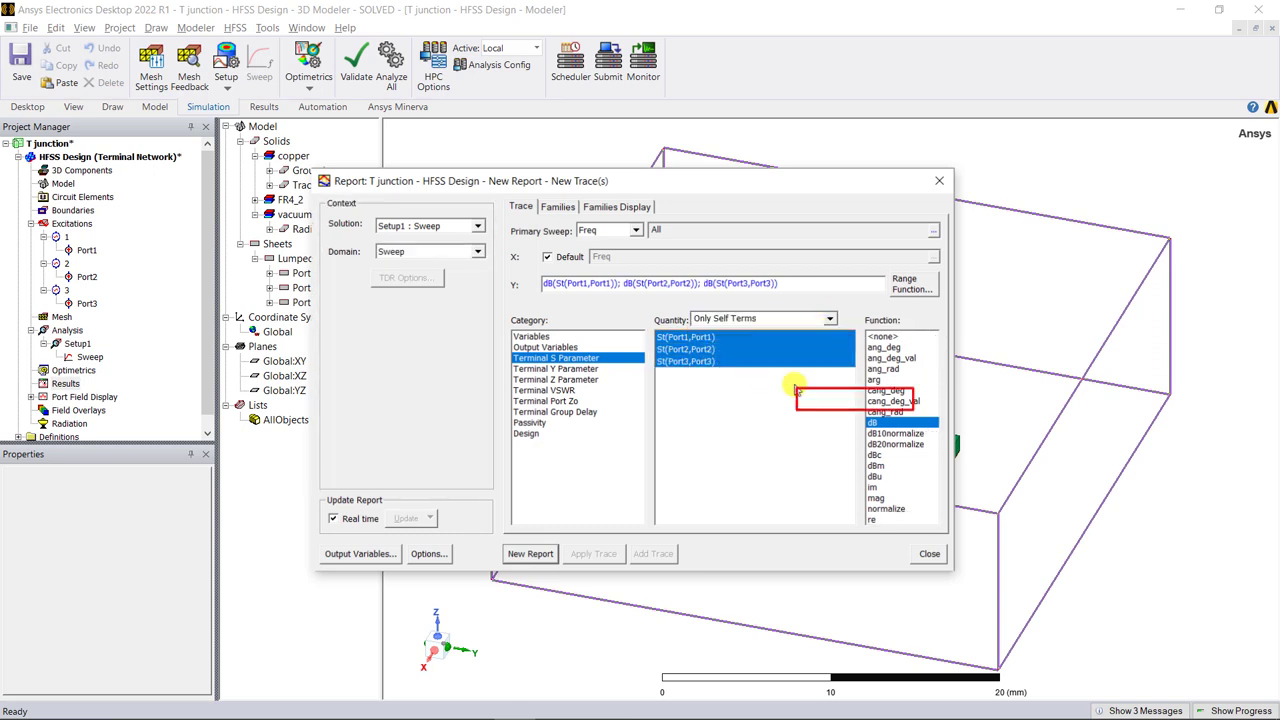
Step: Create the self-term plot, move its legend lower right, and add an X marker at 3.60 GHz
click(530, 553)
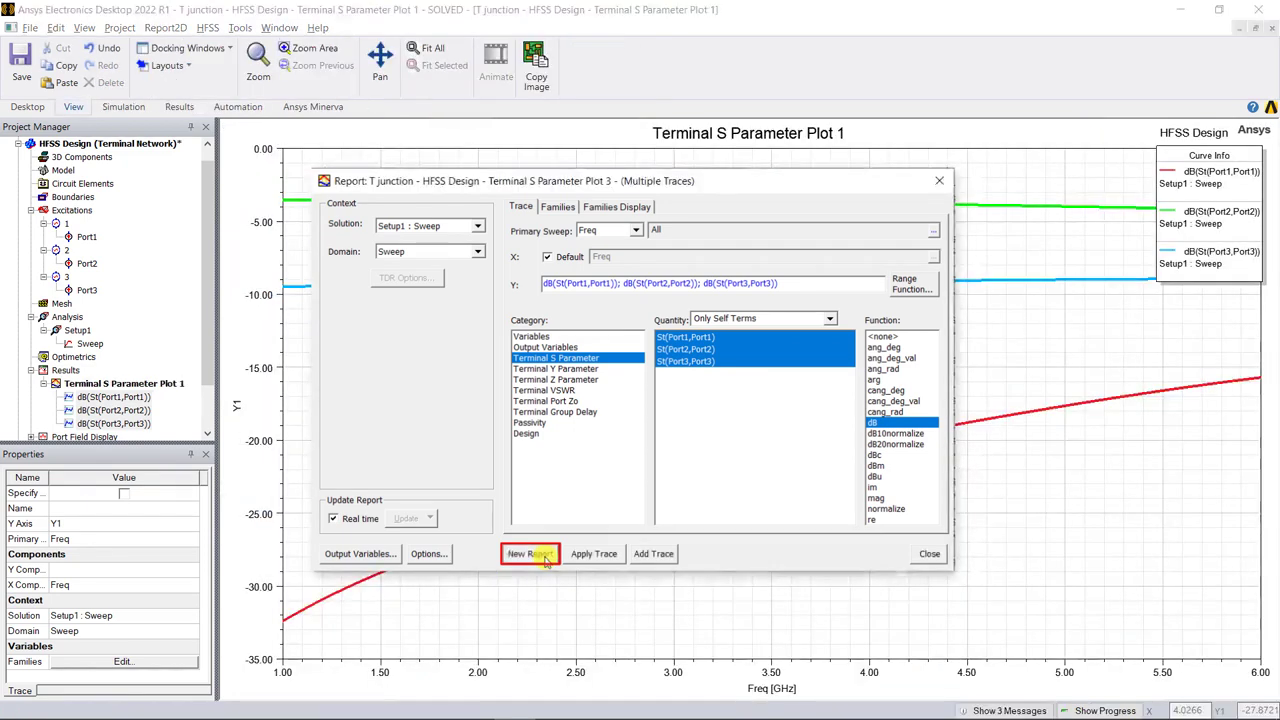
click(928, 554)
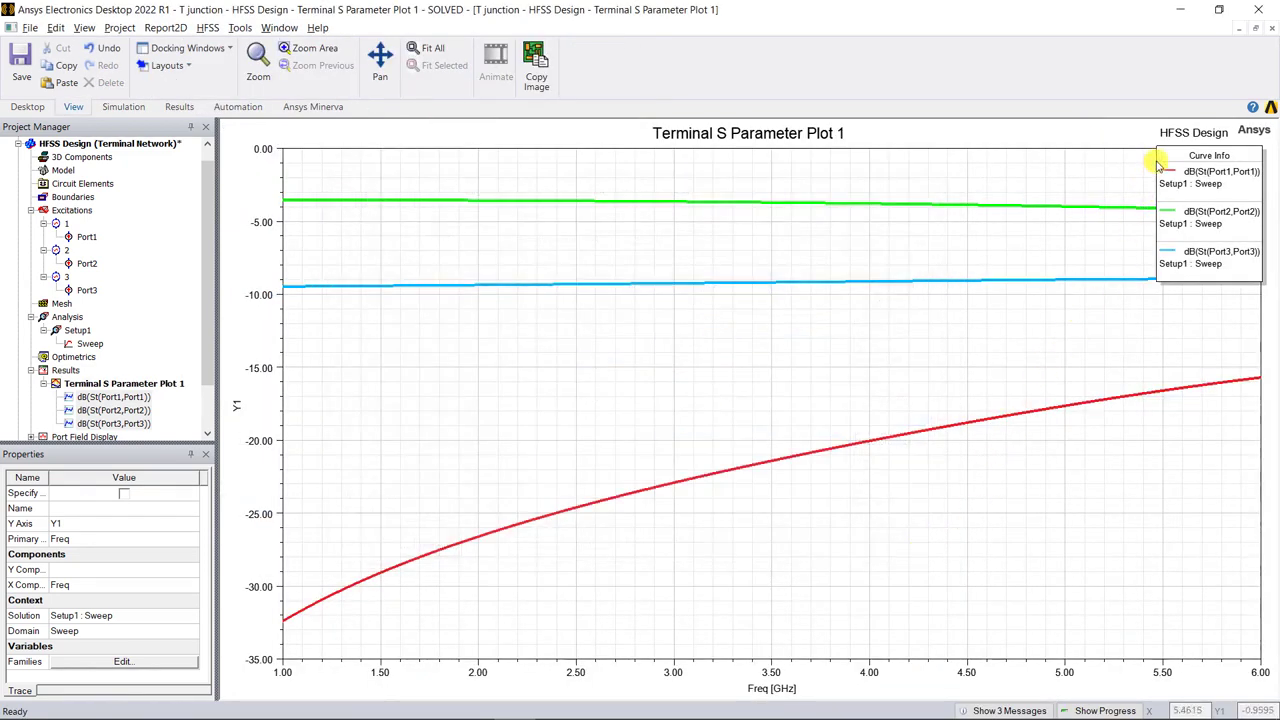
drag(1168, 157, 1150, 475)
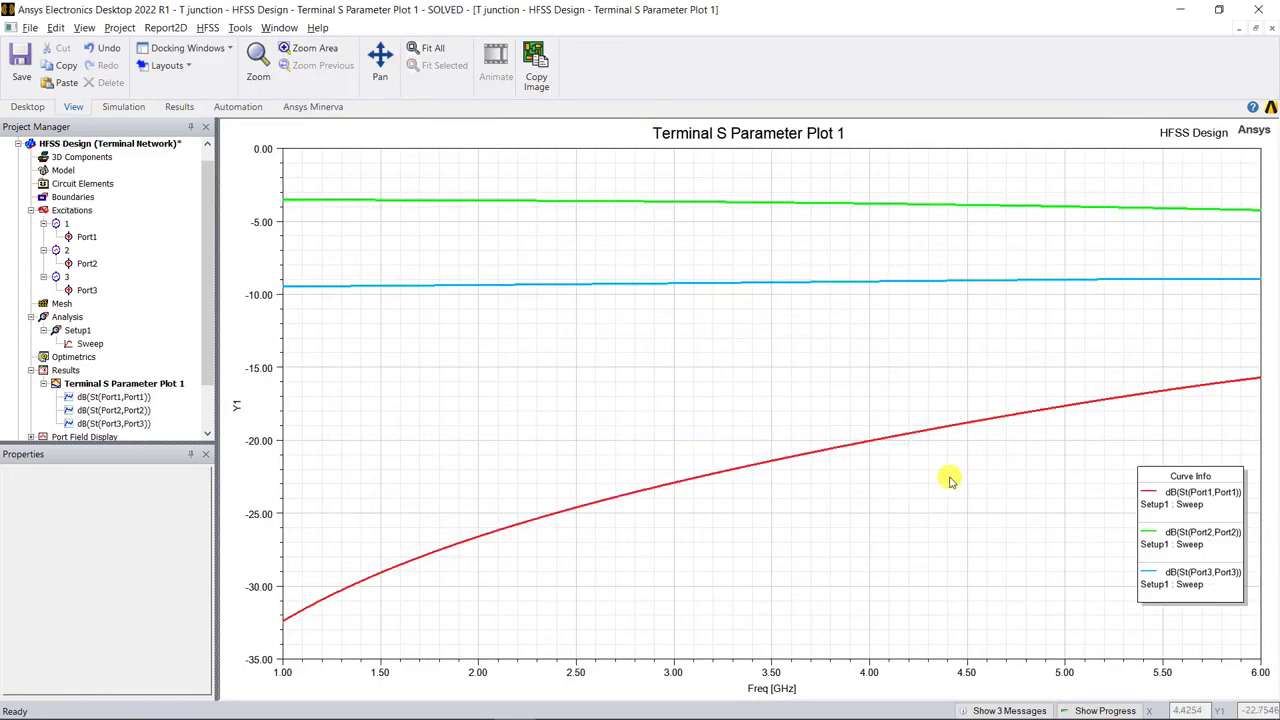
right_click(710, 322)
mouse_move(857, 329)
click(1029, 432)
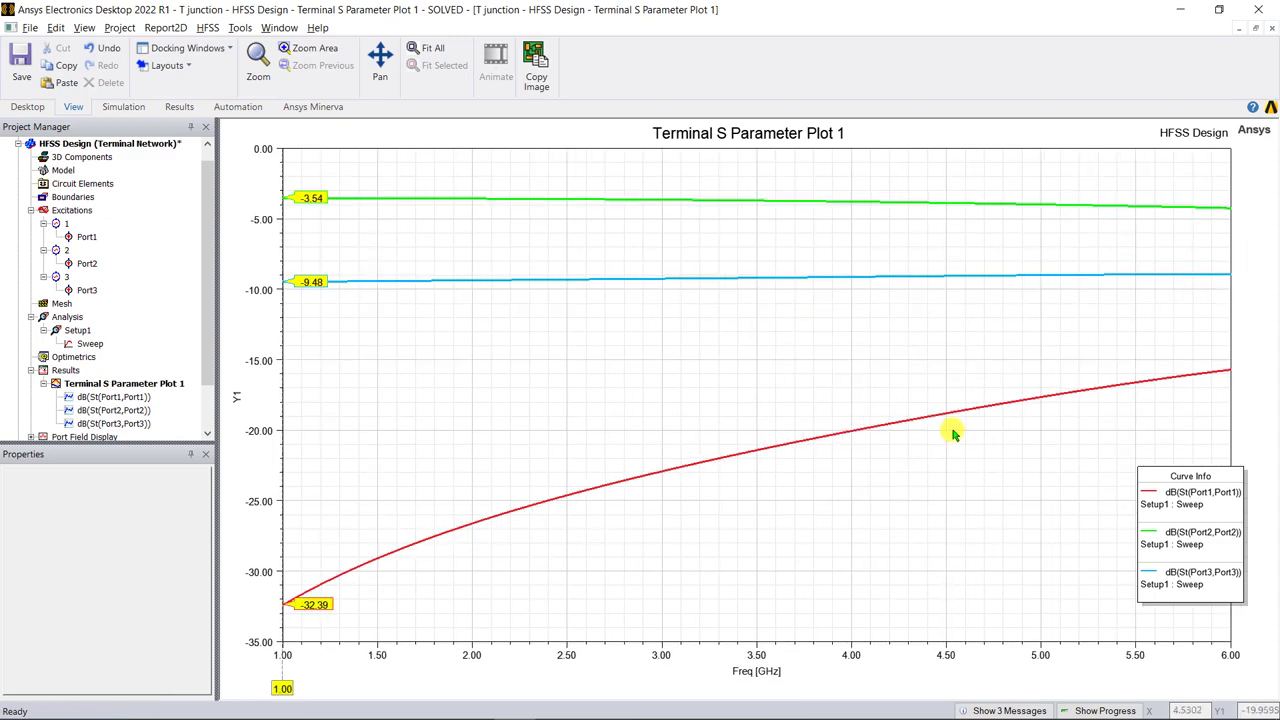
drag(284, 687, 776, 687)
click(44, 383)
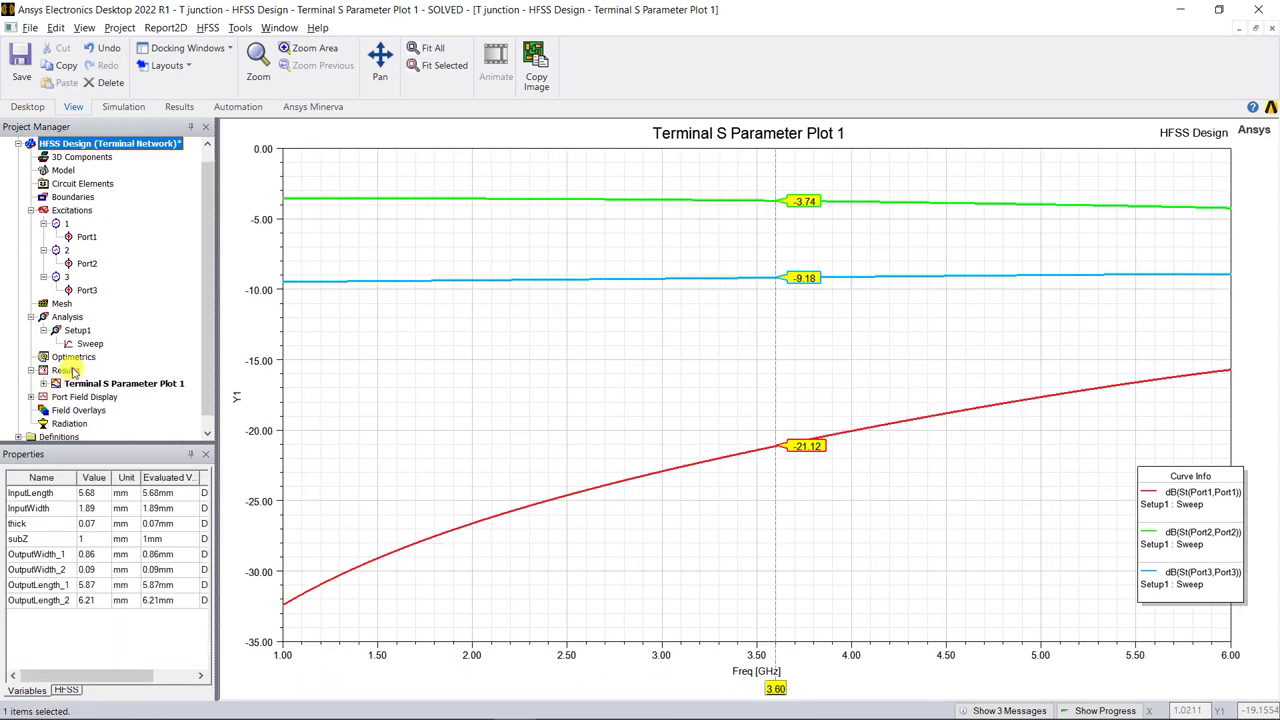
Step: Create a second rectangular plot of dB St(Port1,Port2) and St(Port1,Port3)
right_click(70, 371)
mouse_move(306, 243)
click(360, 244)
click(715, 375)
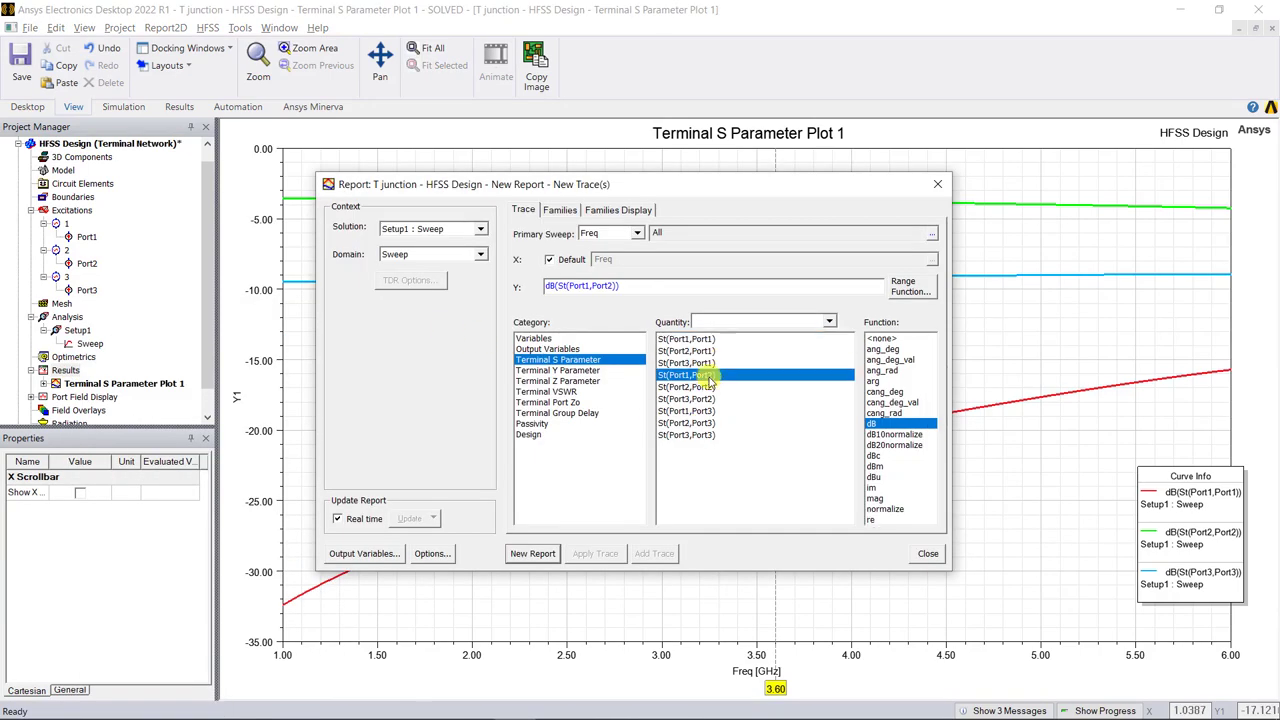
ctrl+click(700, 411)
click(532, 553)
click(928, 553)
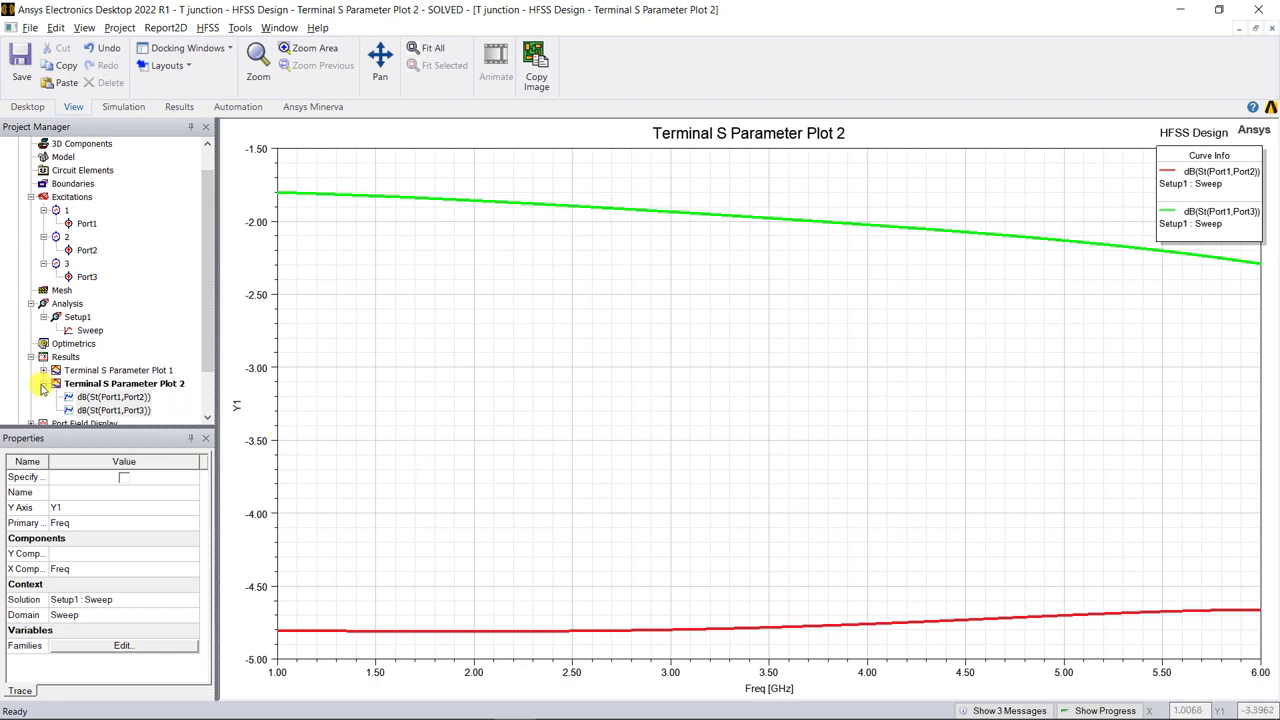
Step: Create a Terminal Port Zo rectangular plot of re() self-impedance for ports 1, 2 and 3
right_click(64, 357)
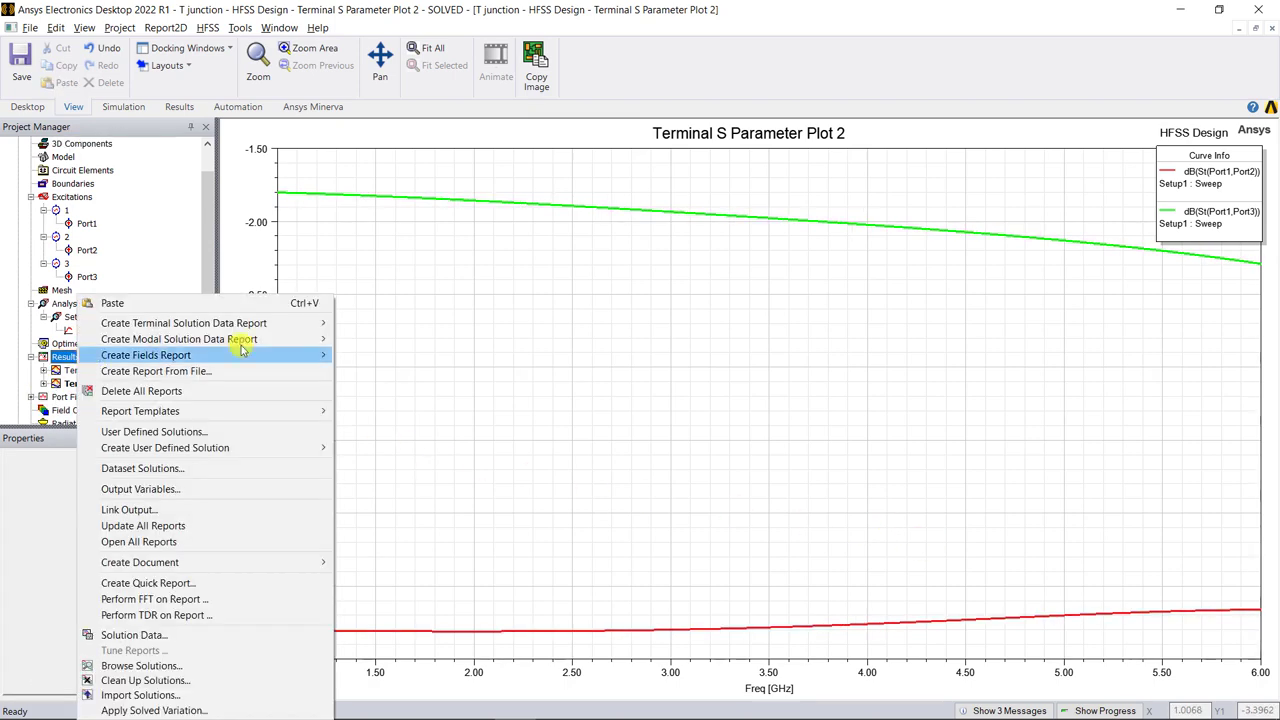
mouse_move(290, 333)
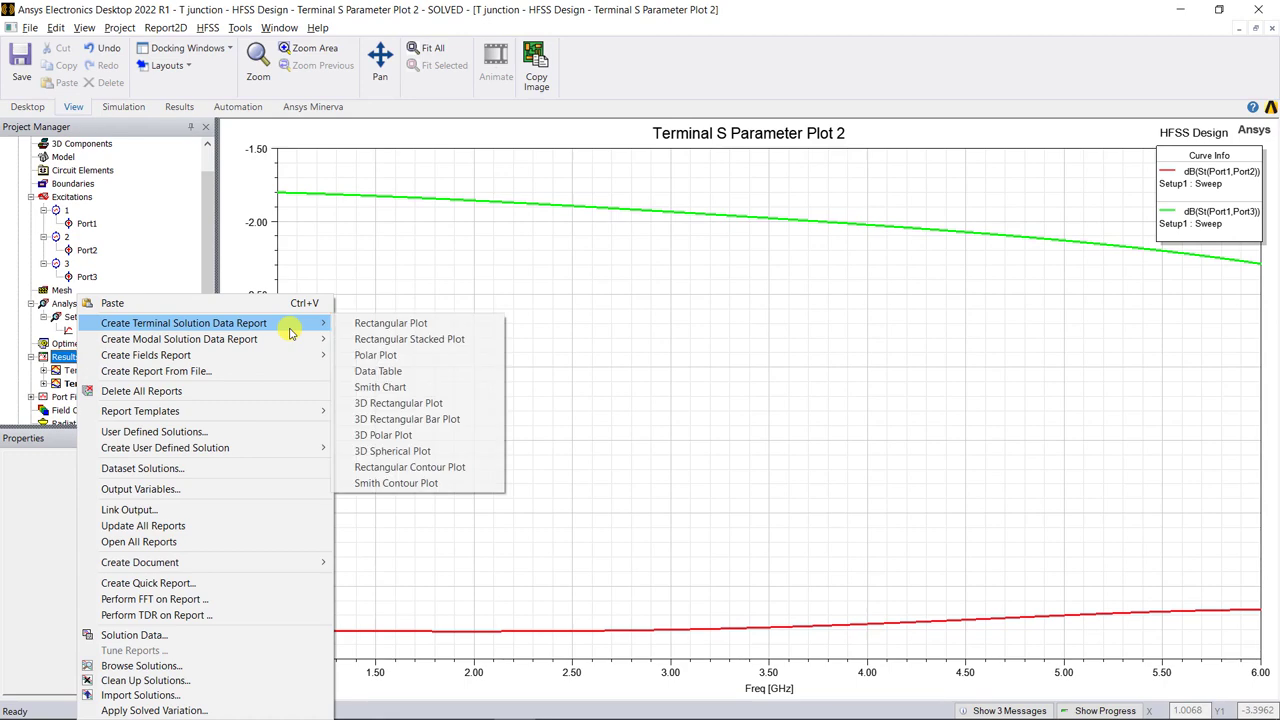
click(480, 325)
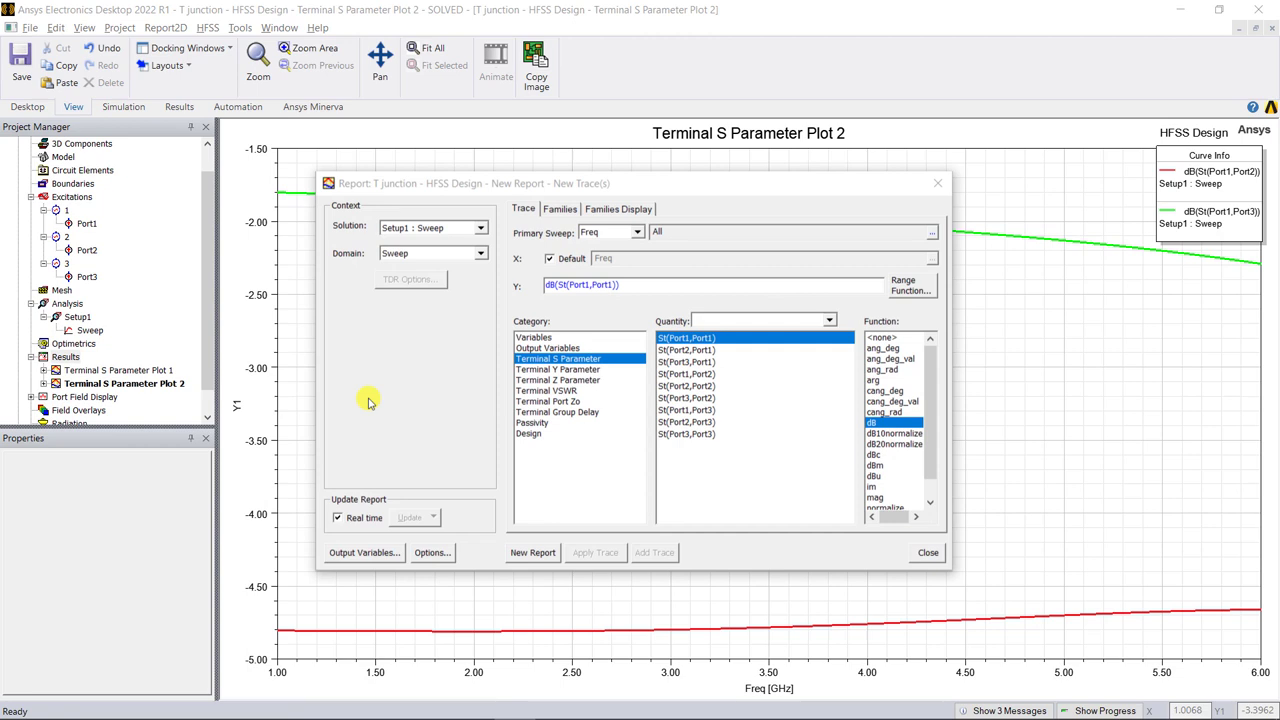
click(610, 401)
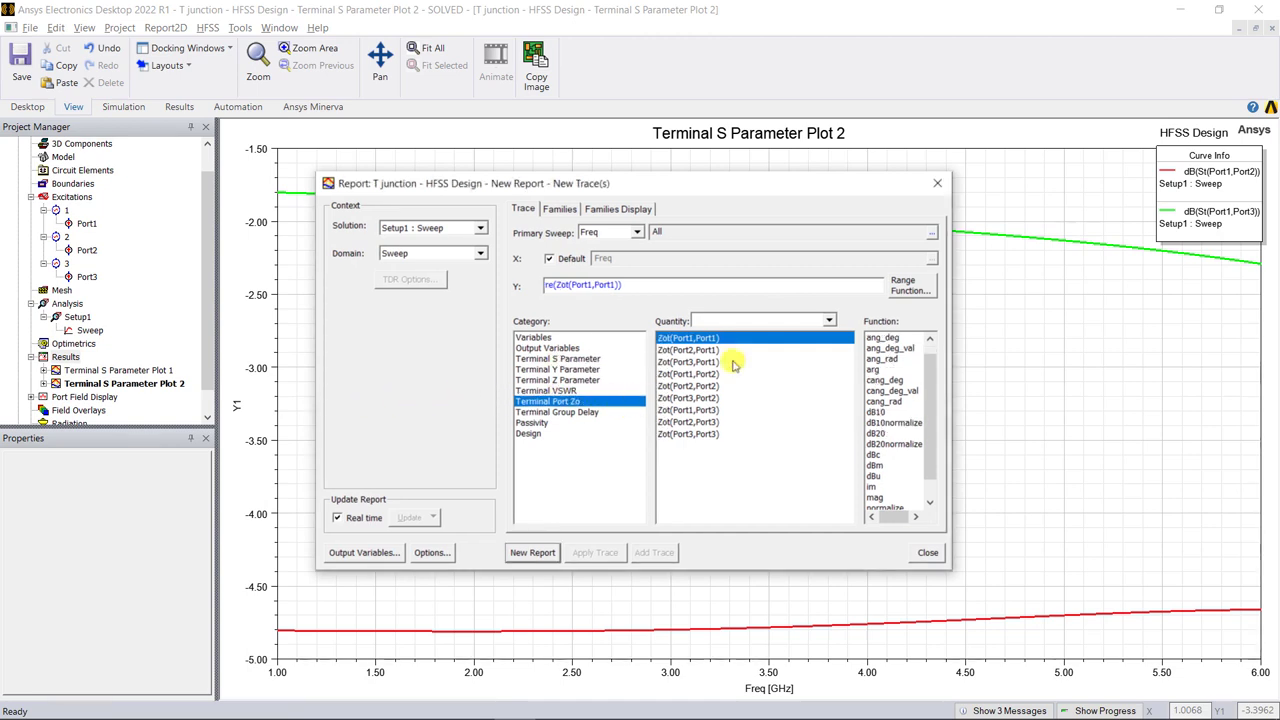
click(827, 320)
click(806, 332)
drag(714, 341, 718, 365)
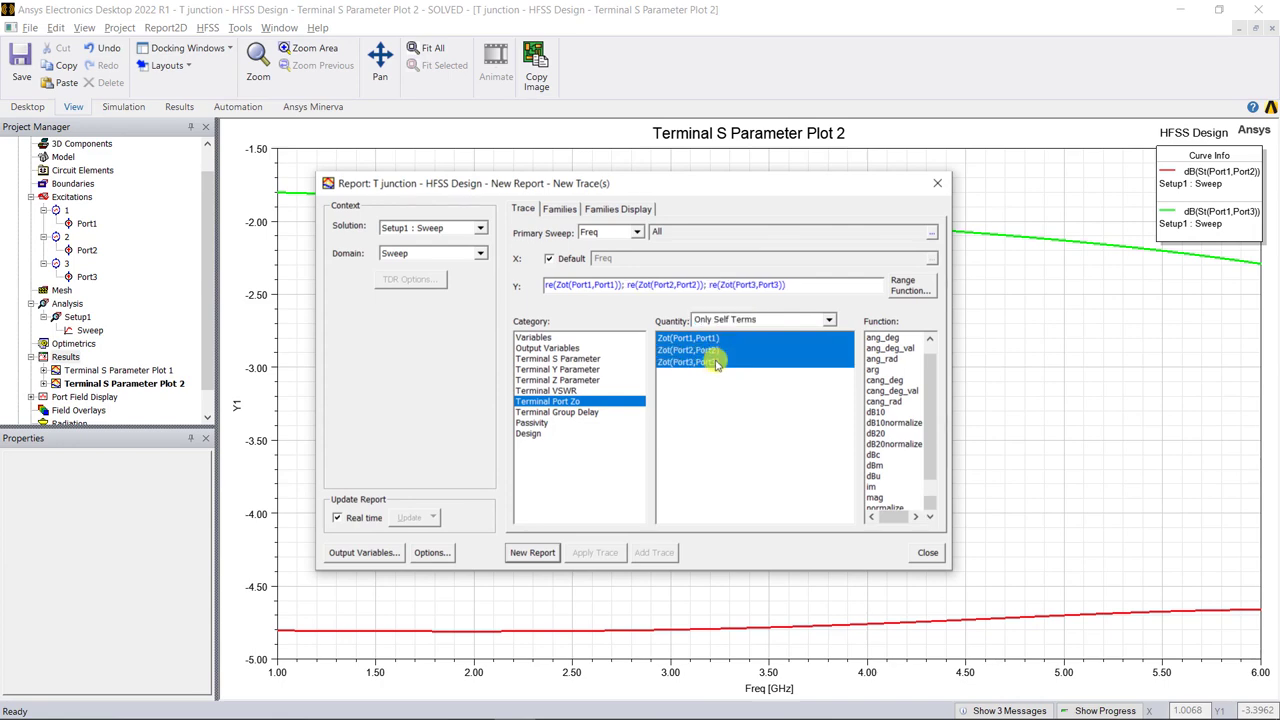
drag(929, 429, 929, 470)
click(880, 497)
click(536, 552)
click(925, 552)
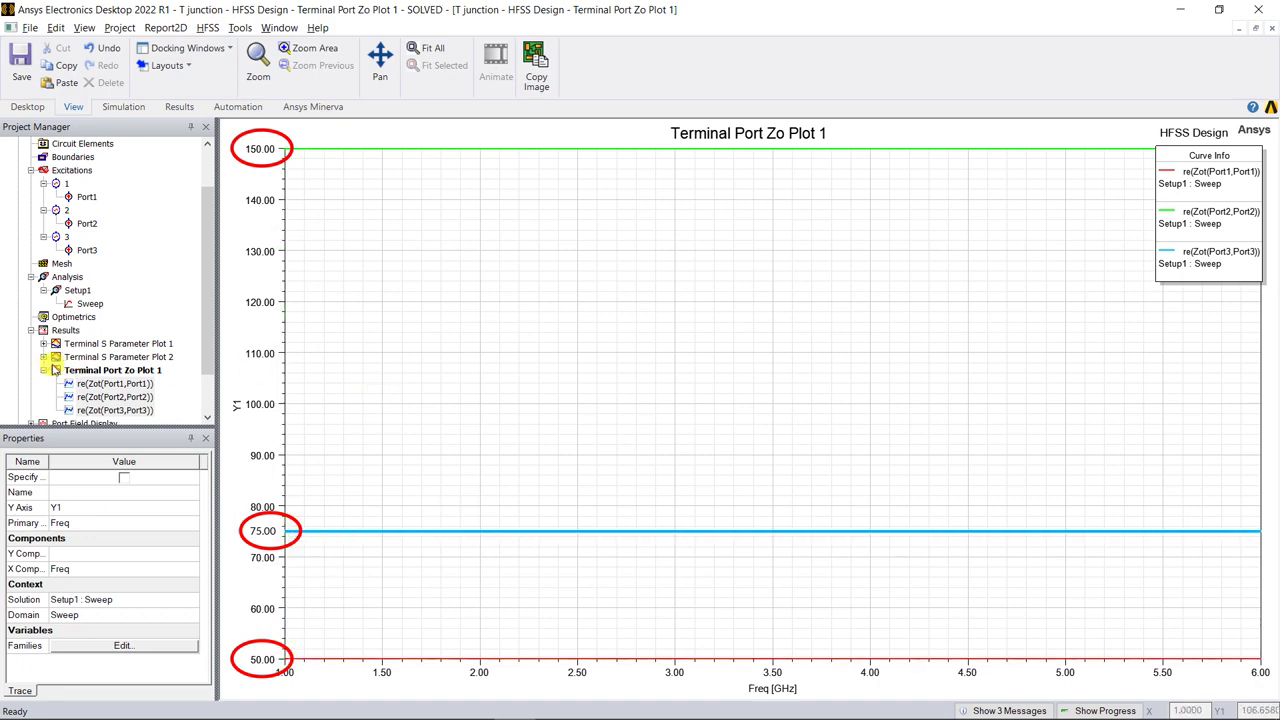
Step: Show the 3D model, fit the board in view, and select its top face
scroll(48, 367, up, 2)
double_click(28, 158)
click(655, 290)
click(763, 334)
key(ctrl+d)
key(f)
click(752, 343)
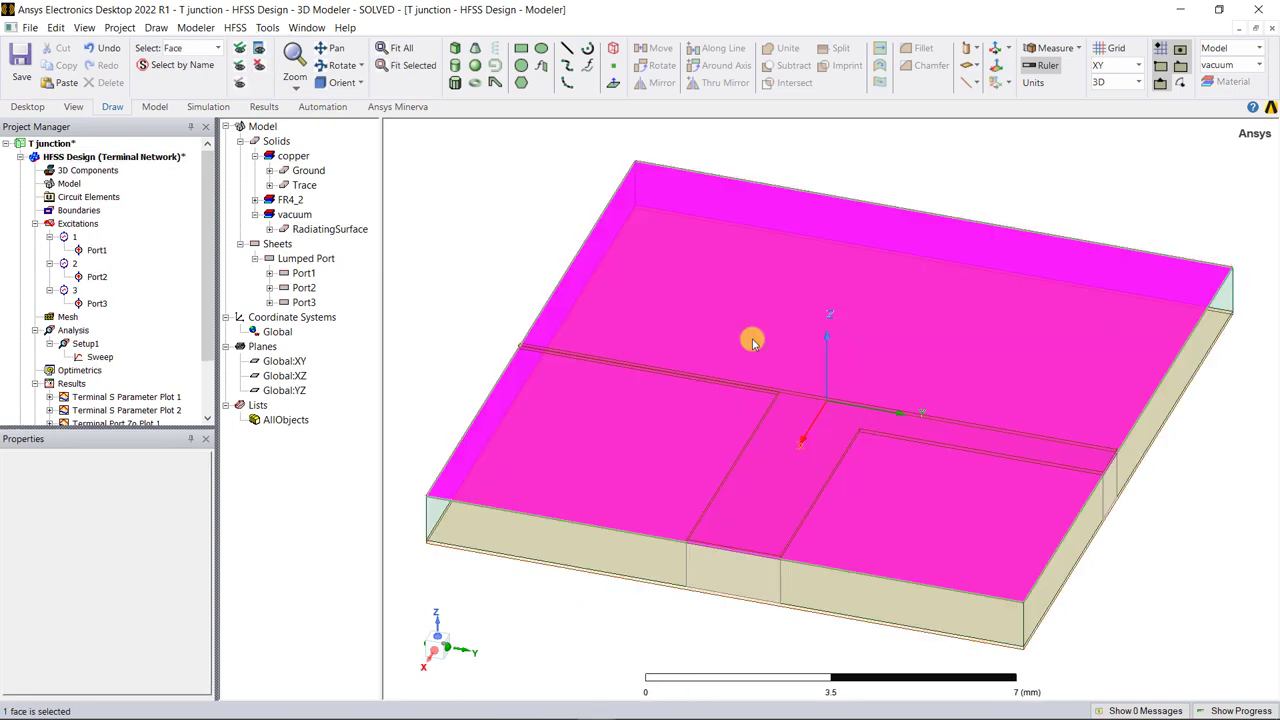
Step: Plot the Mag_E field at 3.6 GHz on the selected top face
right_click(753, 343)
mouse_move(879, 630)
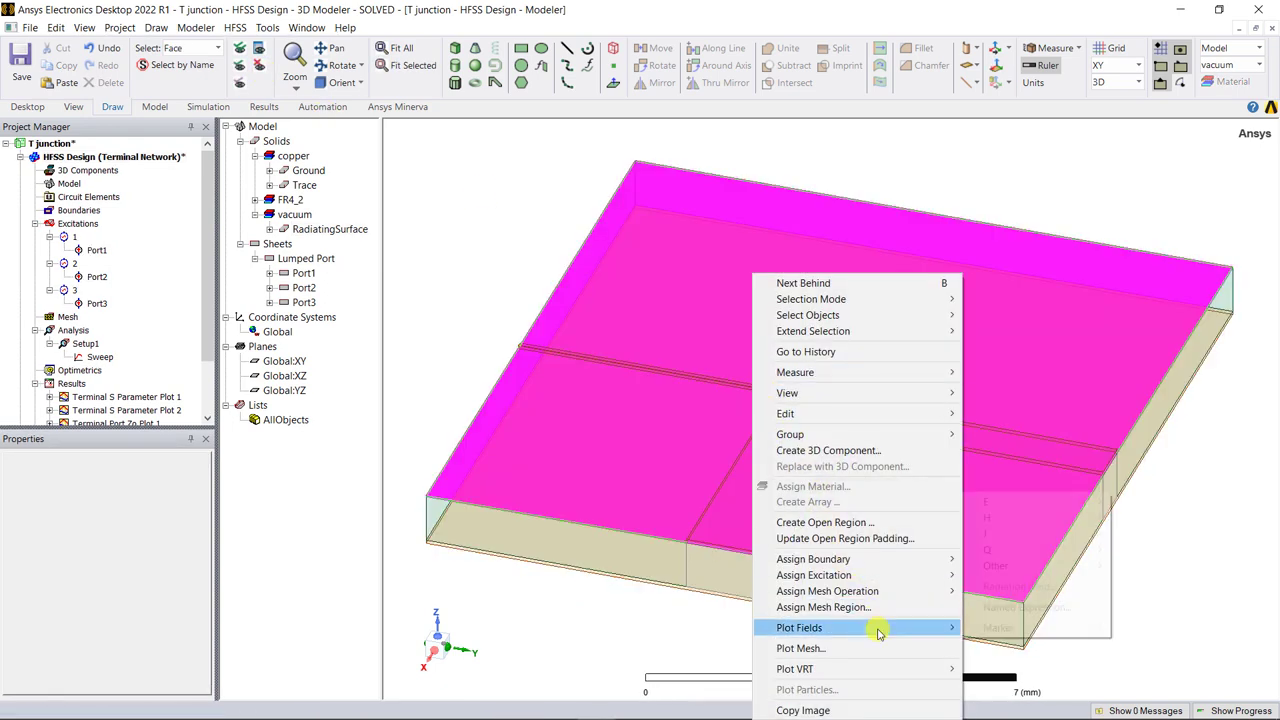
mouse_move(990, 501)
click(1141, 502)
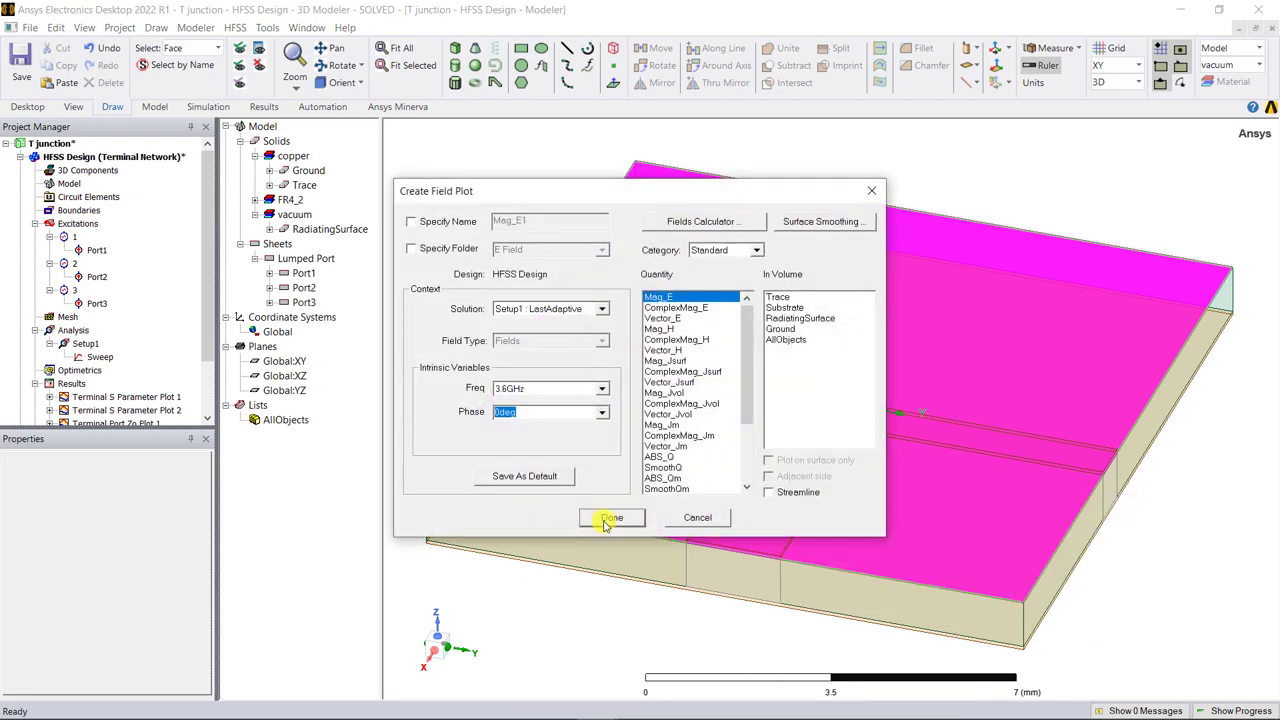
click(607, 519)
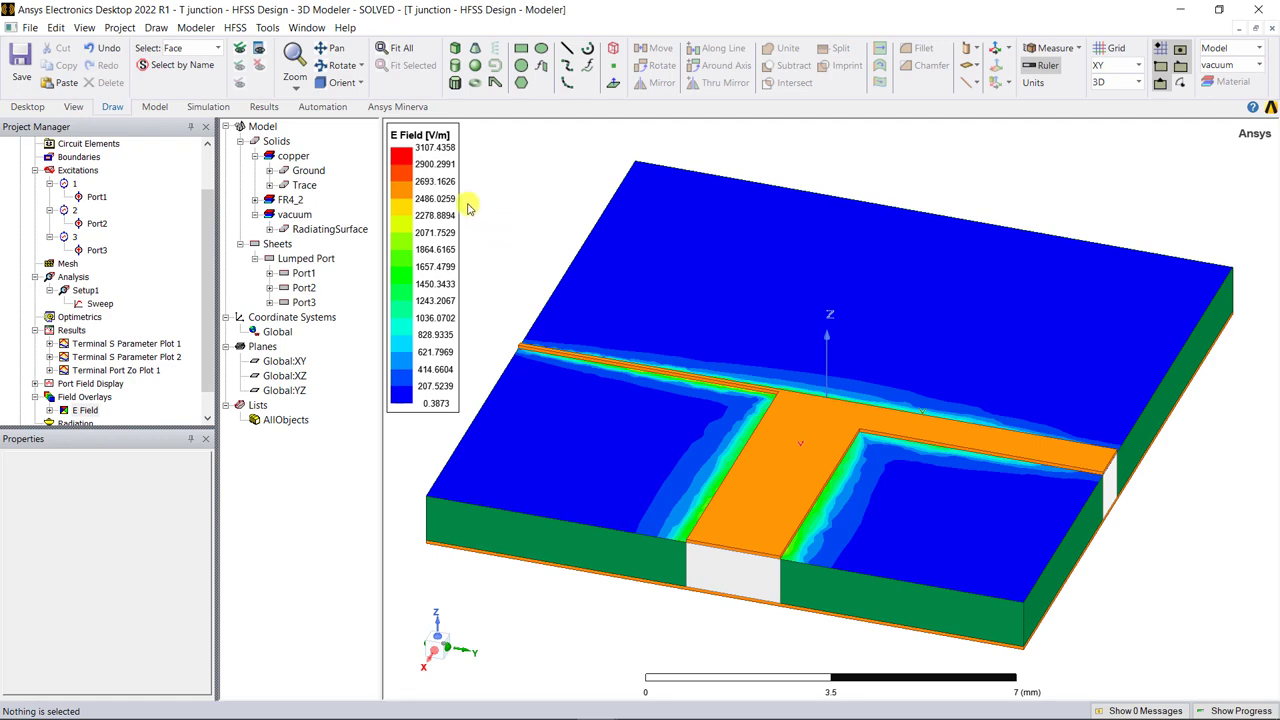
Step: Switch the E-field plot's colour scale to Log
double_click(435, 183)
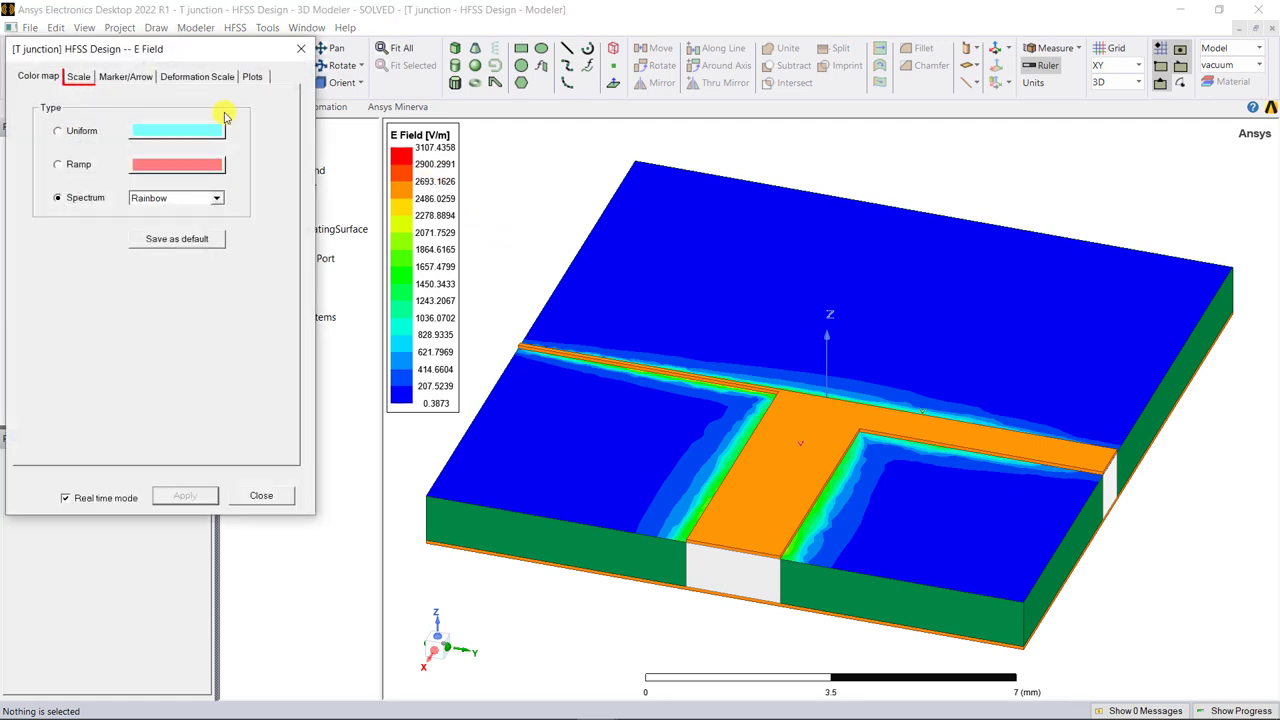
click(79, 77)
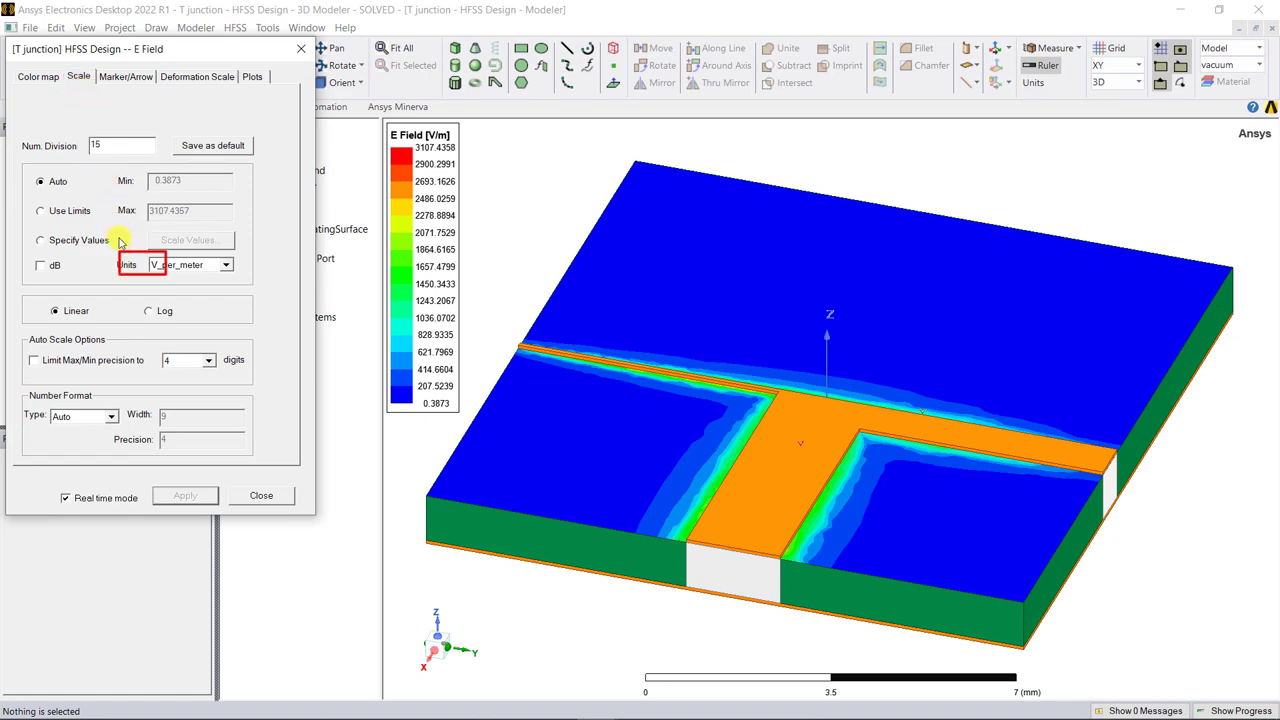
click(150, 311)
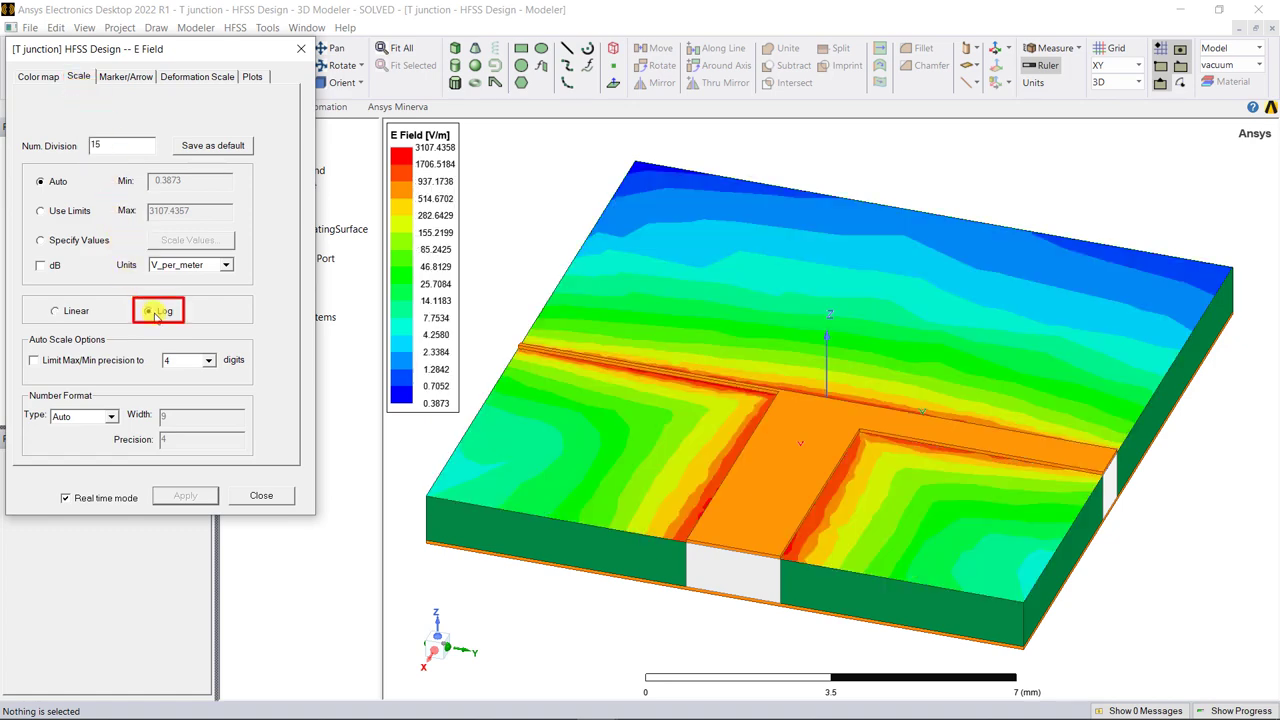
click(260, 495)
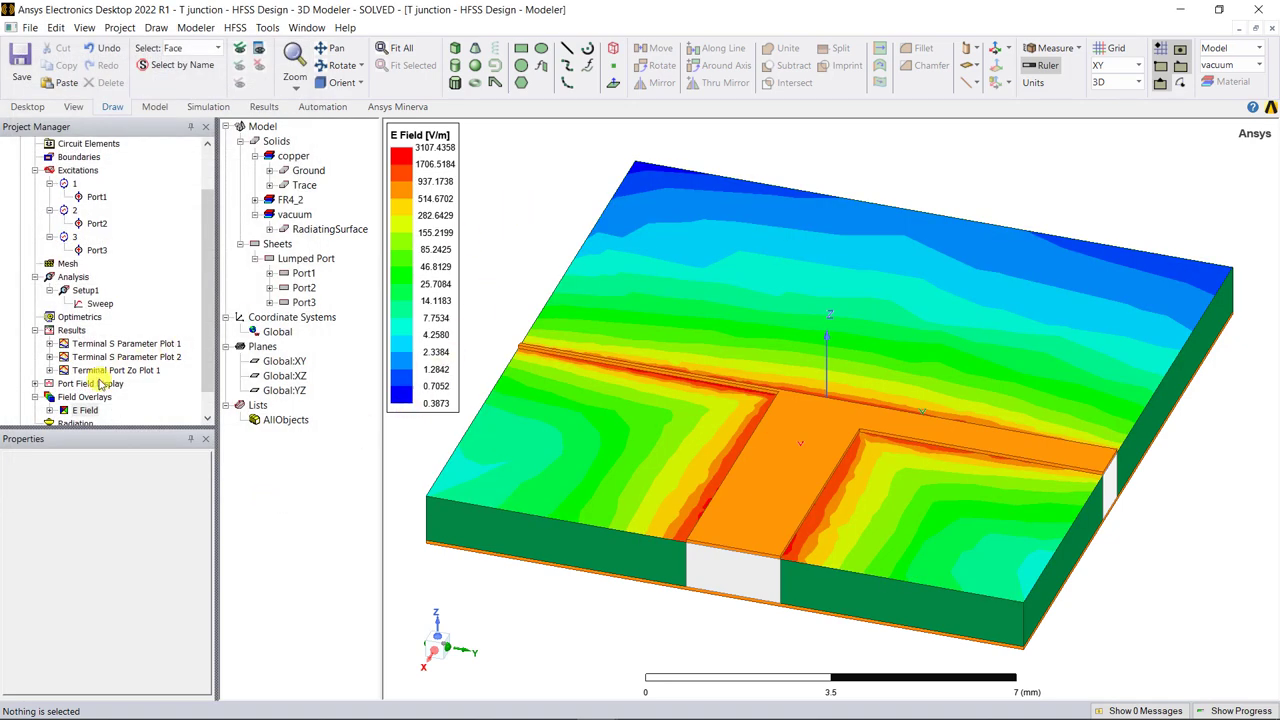
Step: Animate the Mag_E1 field plot over phase, then close the animation
click(49, 410)
click(85, 410)
right_click(85, 410)
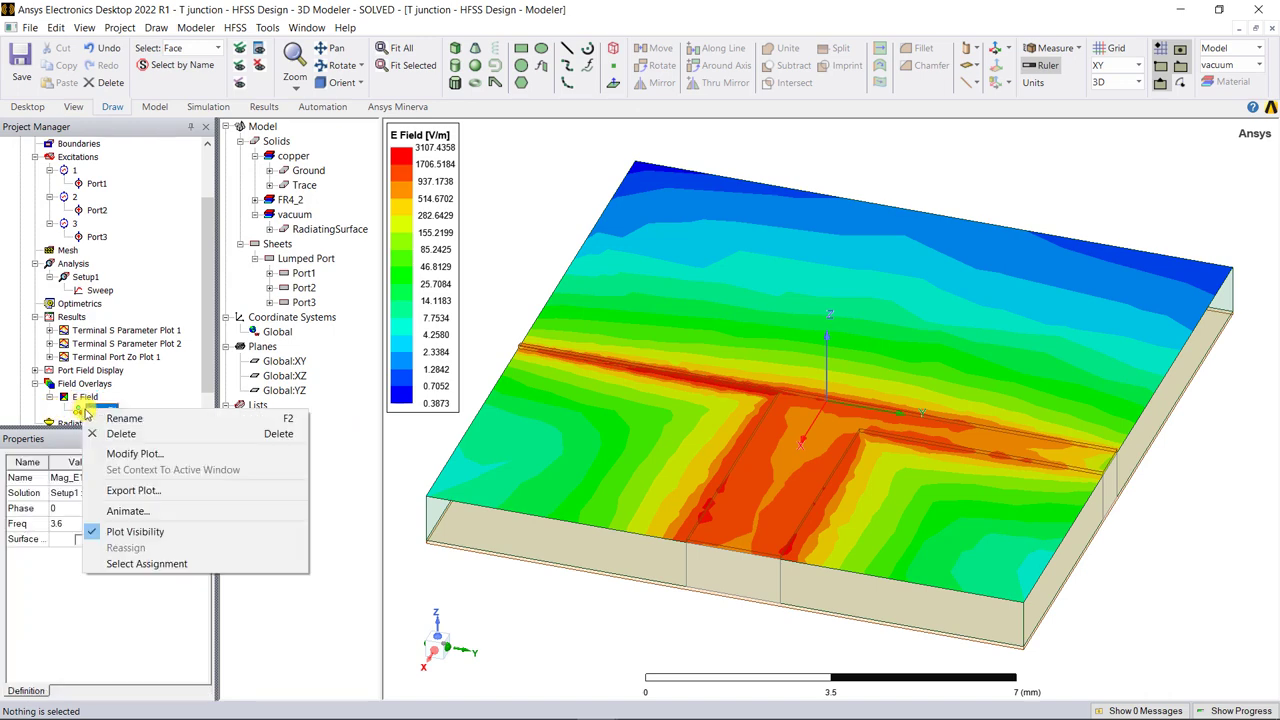
click(176, 511)
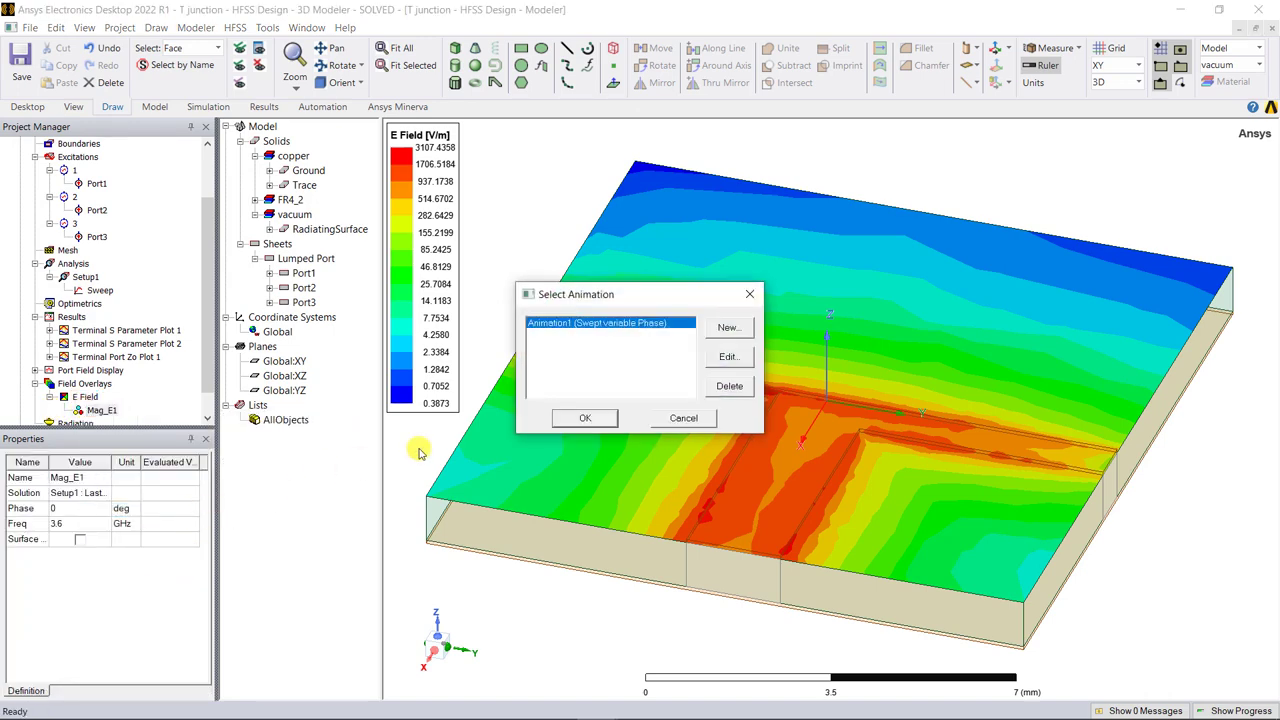
click(588, 418)
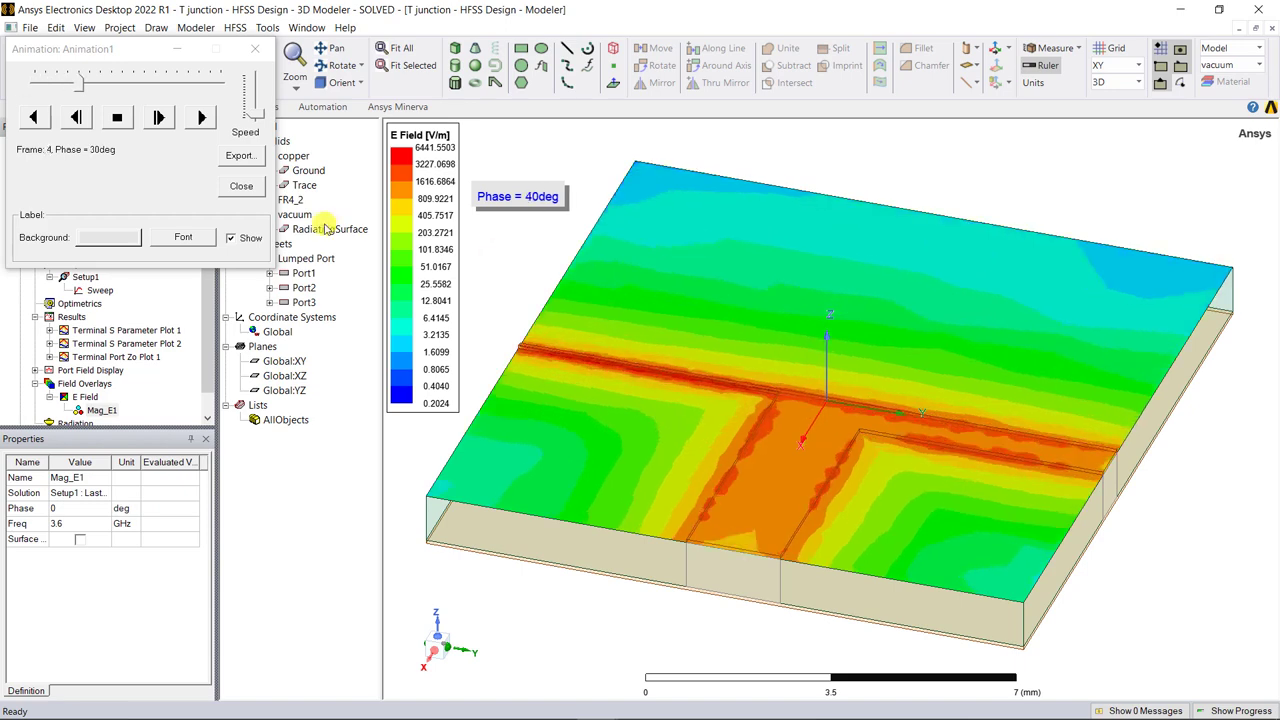
click(241, 186)
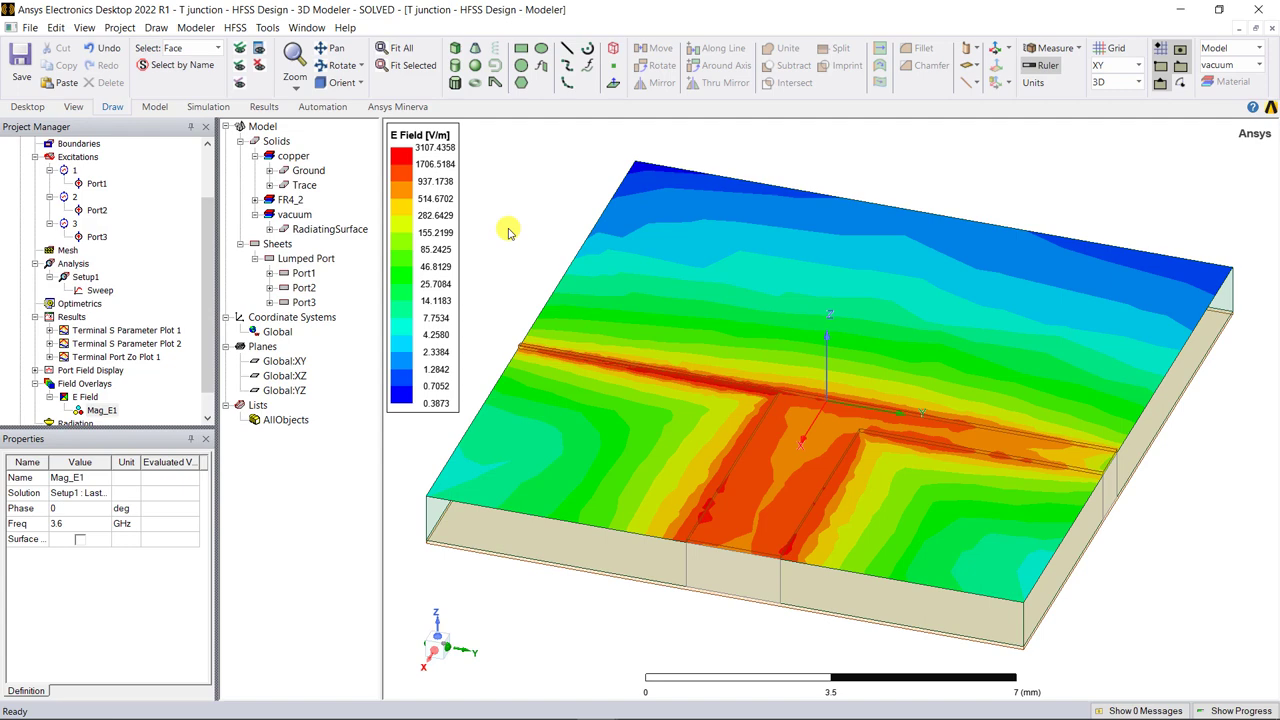
Step: Edit the sources to set Port1 magnitude 0 and Port2 and Port3 to 1 V
right_click(78, 157)
click(174, 234)
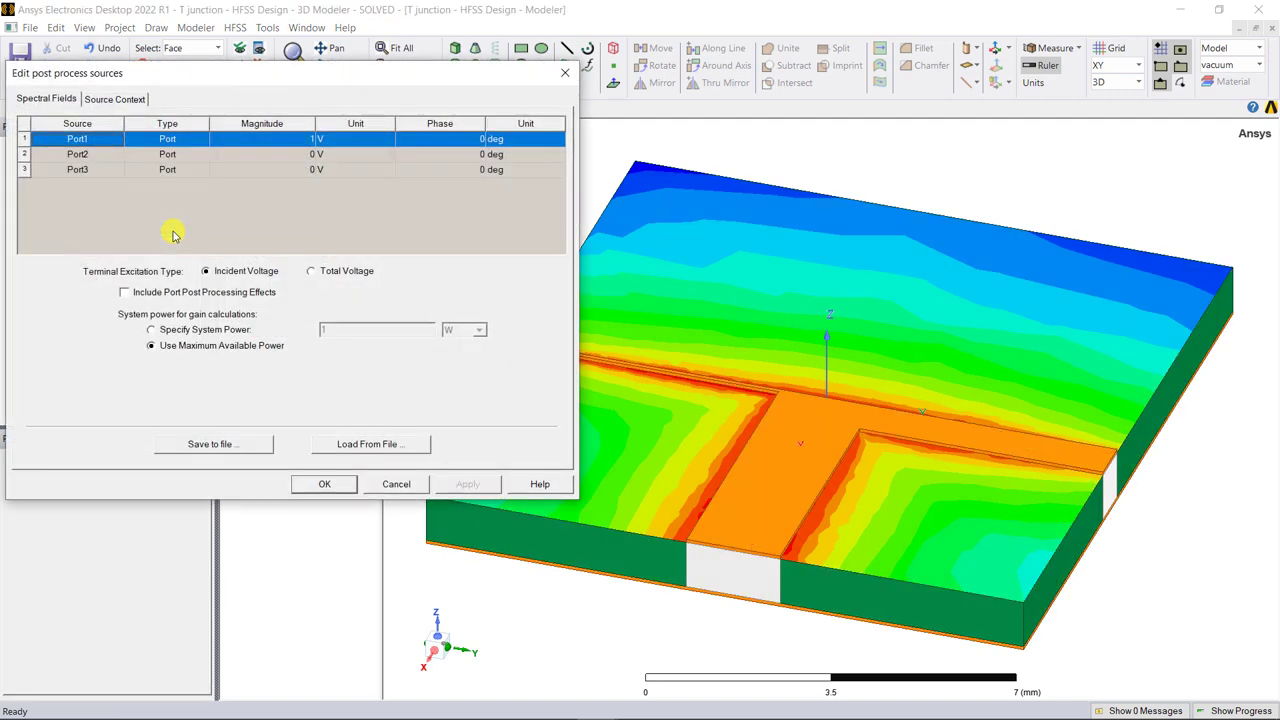
click(292, 141)
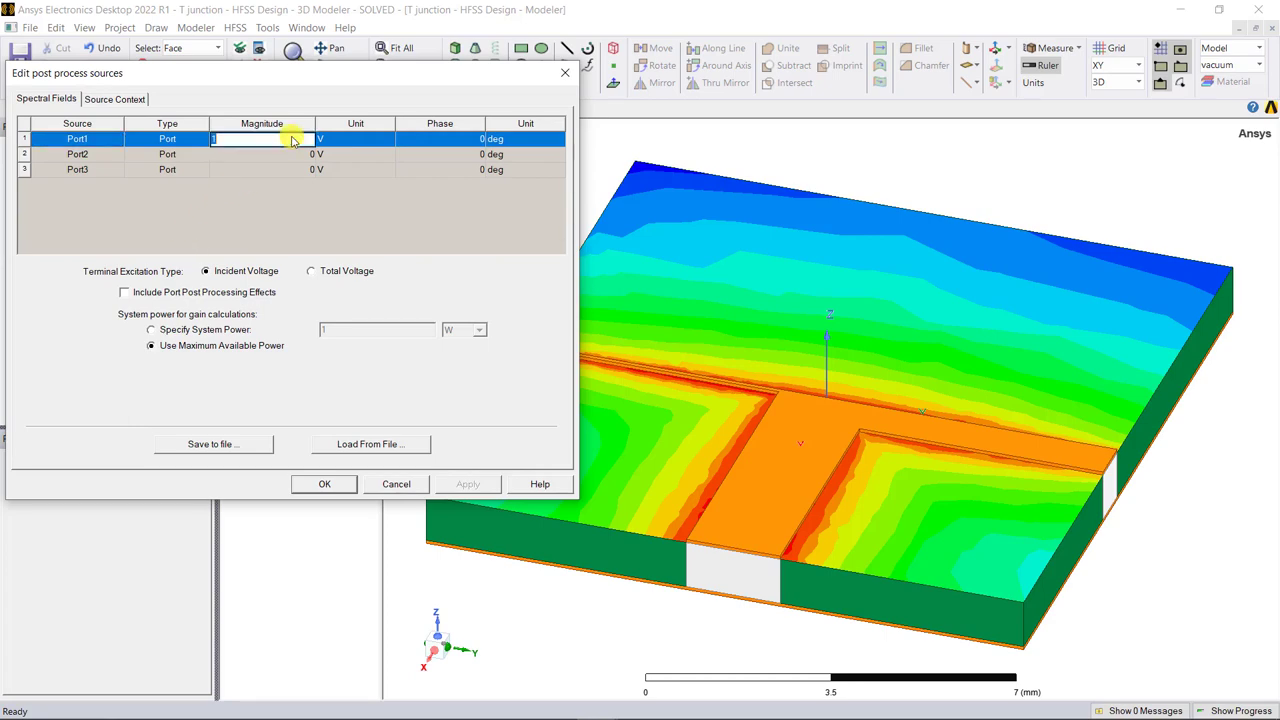
text(0)
click(292, 154)
text(1)
click(292, 169)
text(1)
click(349, 487)
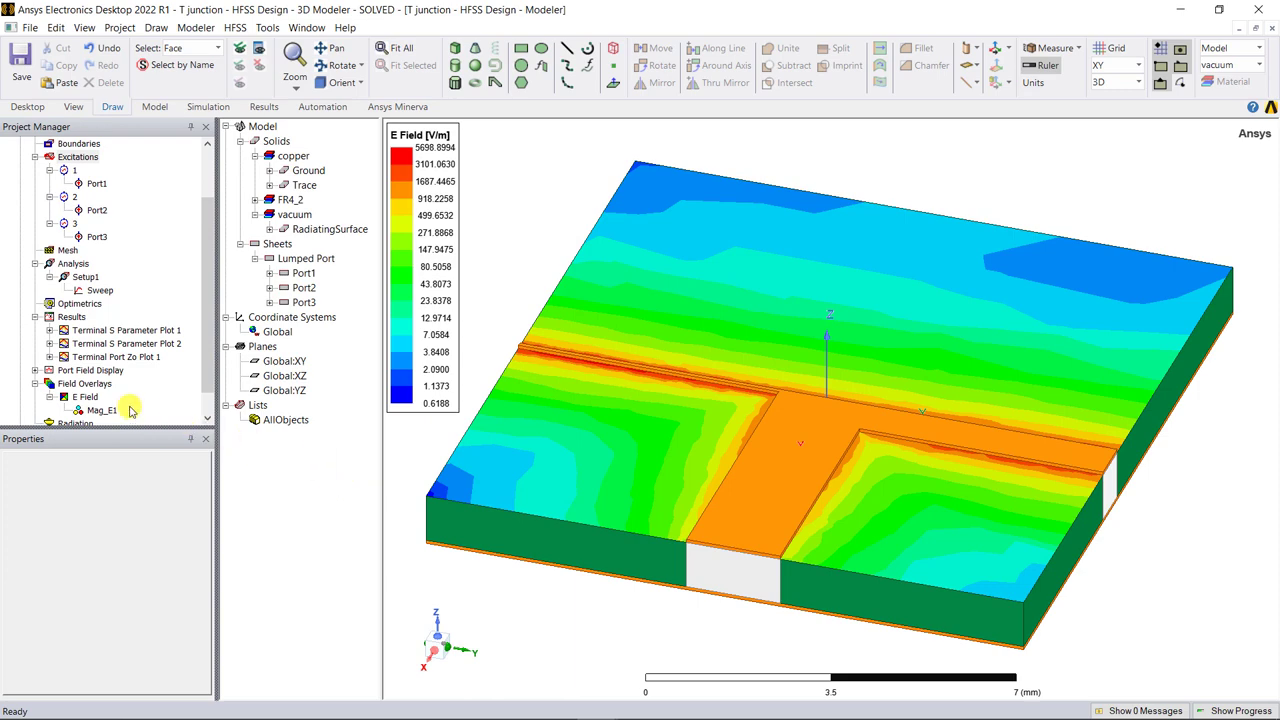
Step: Animate the updated Mag_E1 field plot over phase
right_click(116, 411)
click(129, 514)
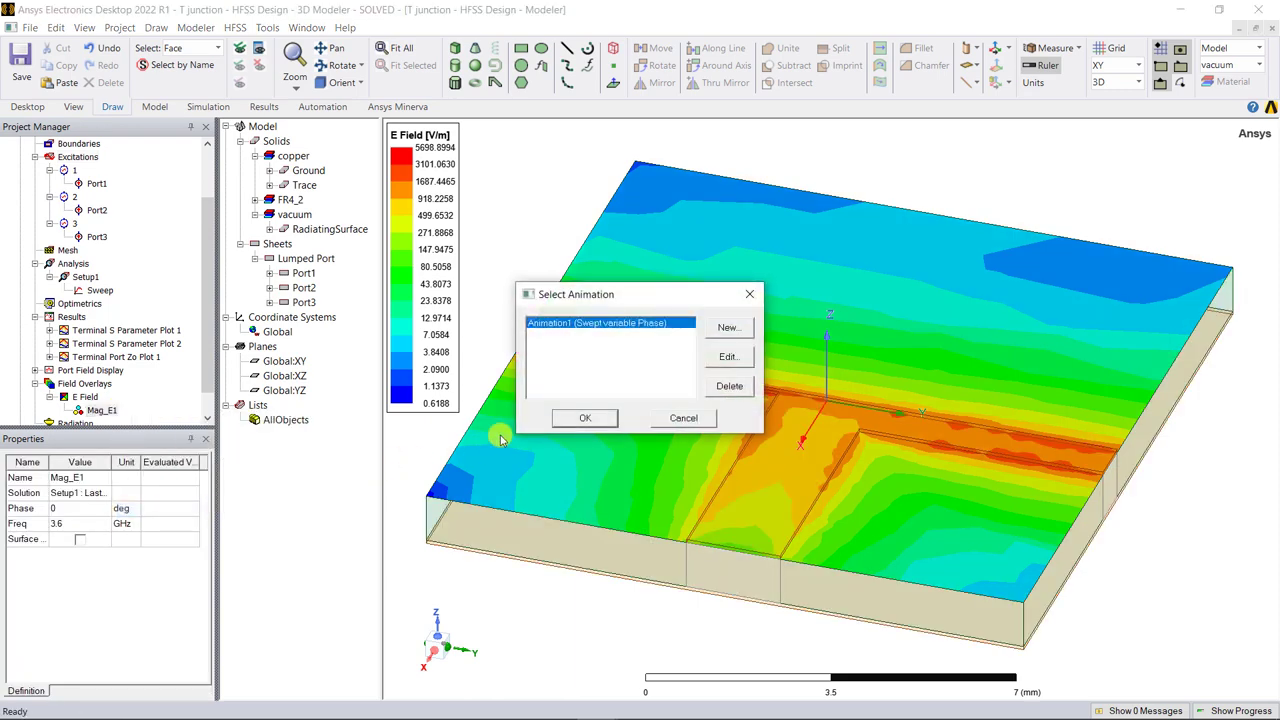
click(585, 419)
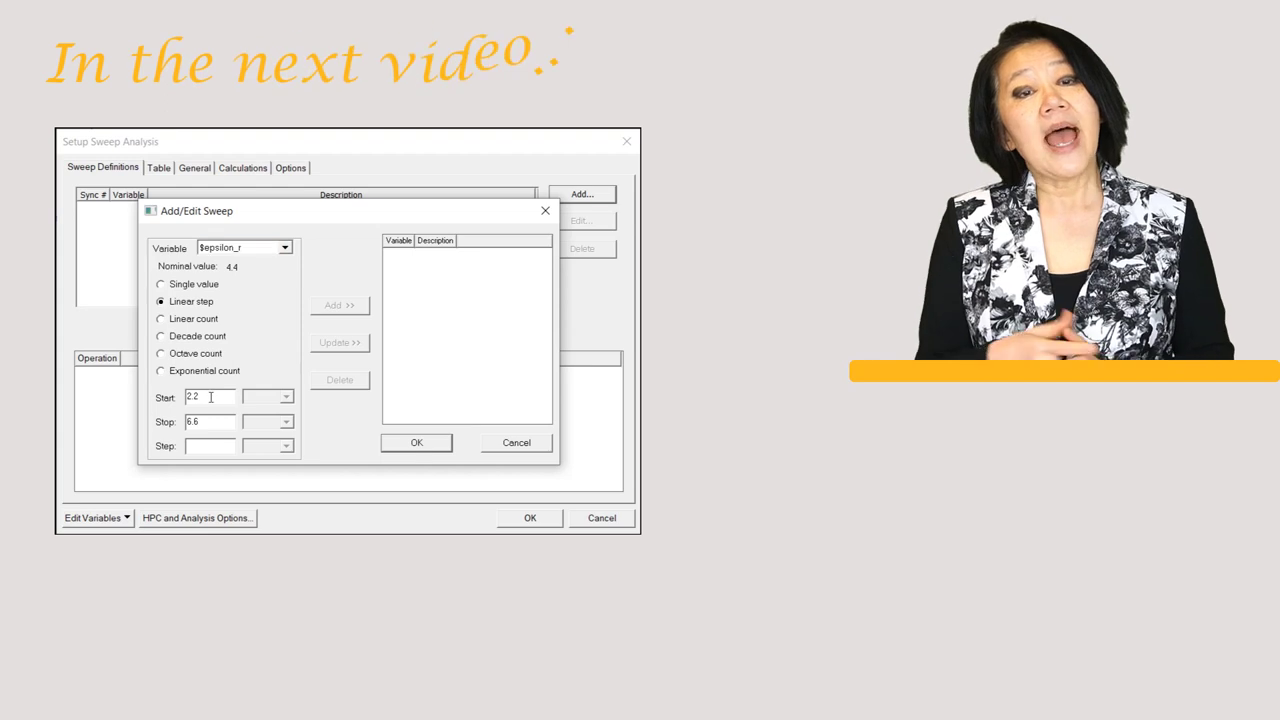
double_click(210, 397)
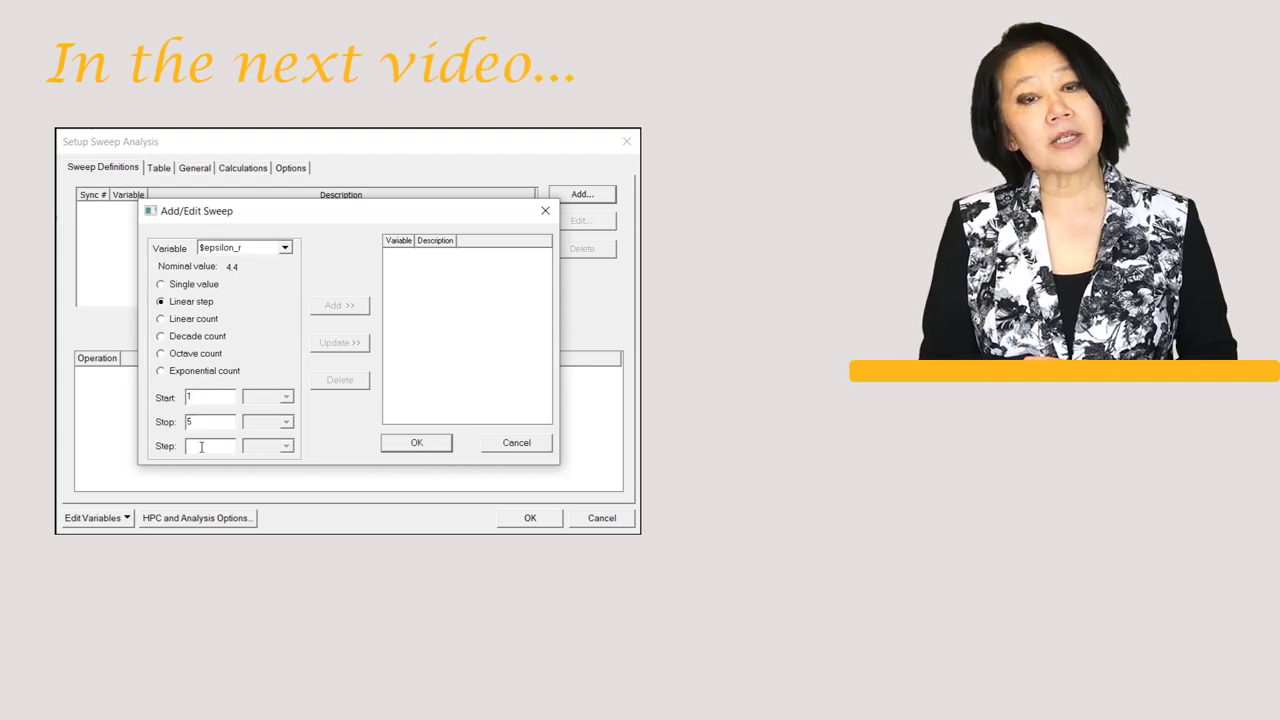
click(364, 306)
click(416, 442)
click(158, 168)
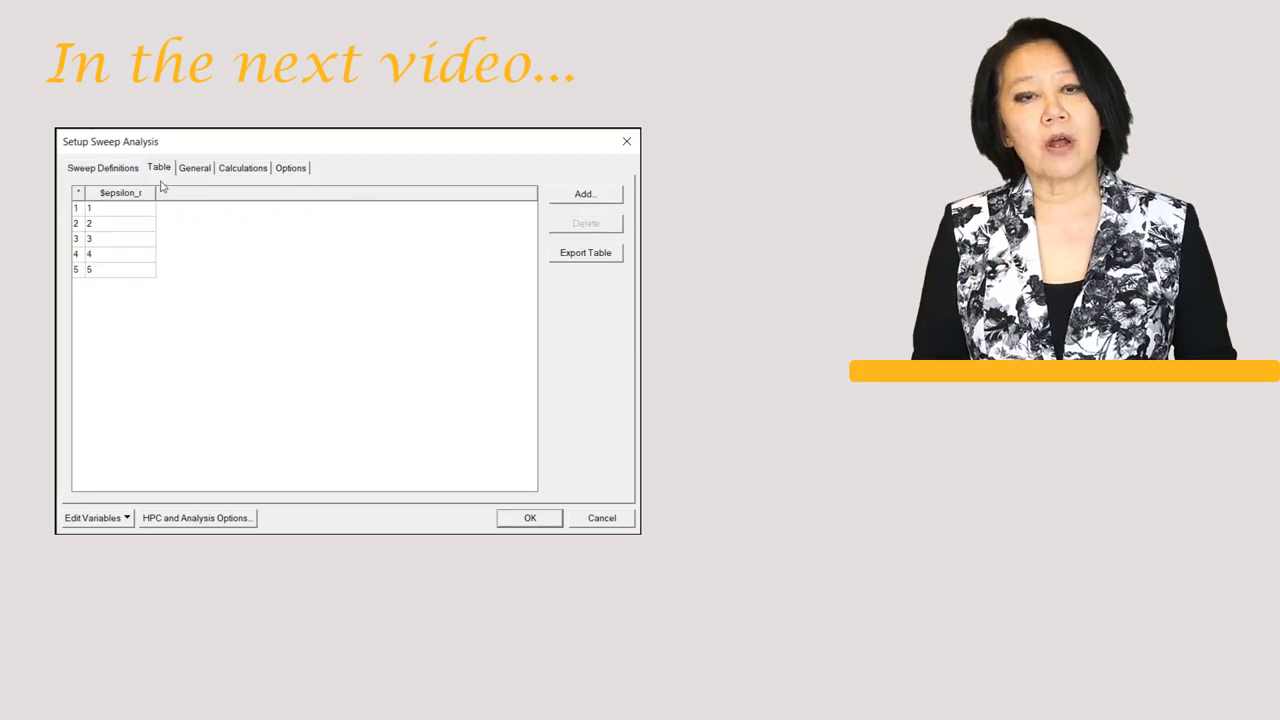